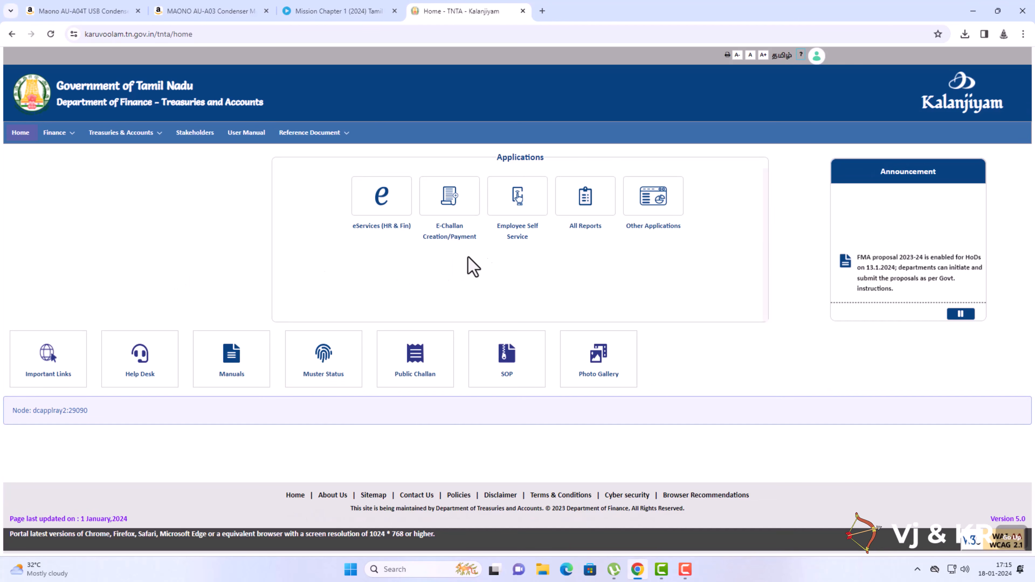
Launch the Part-I eSR application from Other Applications and look over the Biodata page.
click(651, 216)
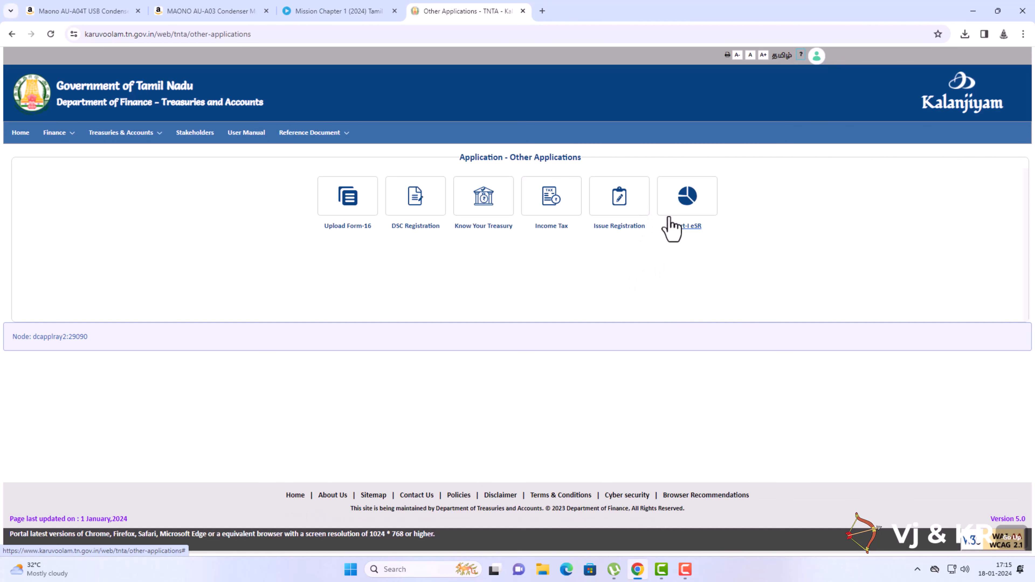
click(687, 209)
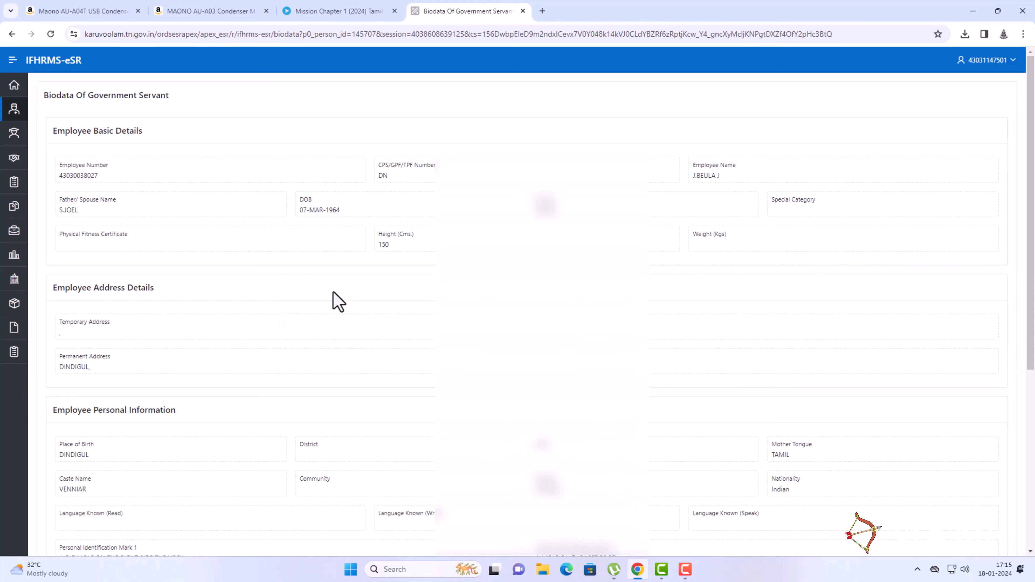
scroll(277, 250, down, 5)
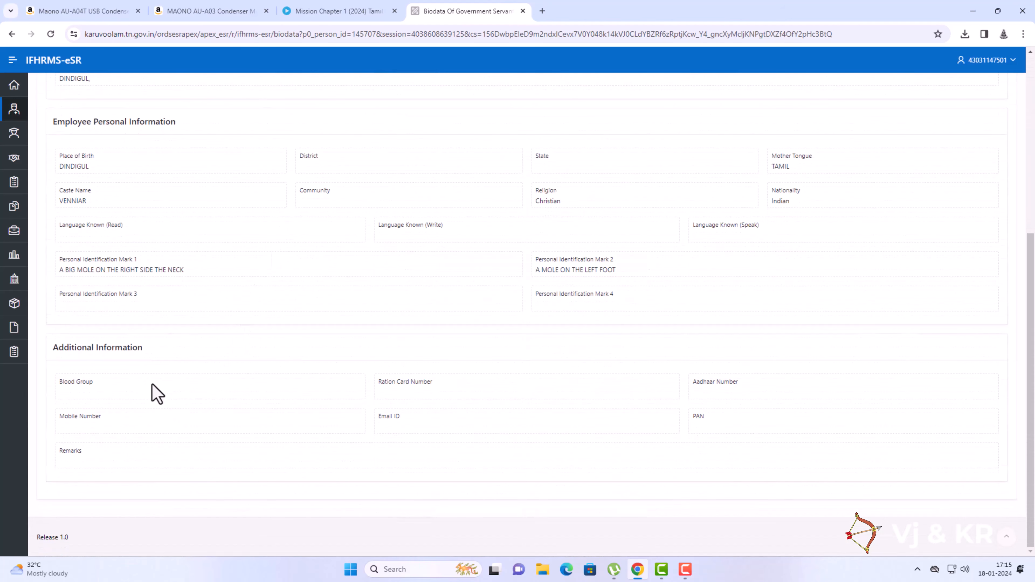
scroll(148, 380, up, 4)
Go to Personal & Family Details > Family Details to list the spouse and daughter.
click(14, 117)
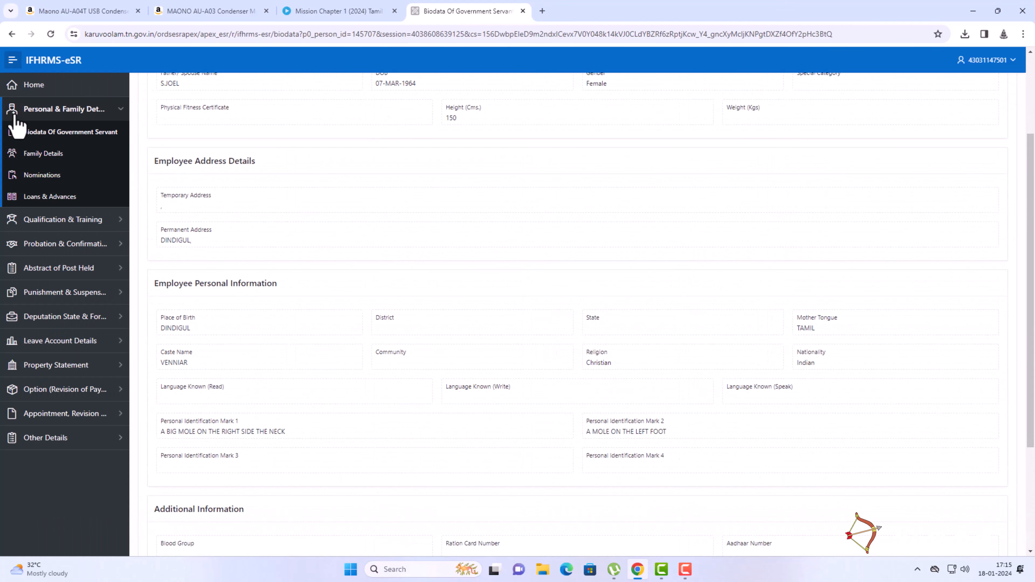
click(60, 134)
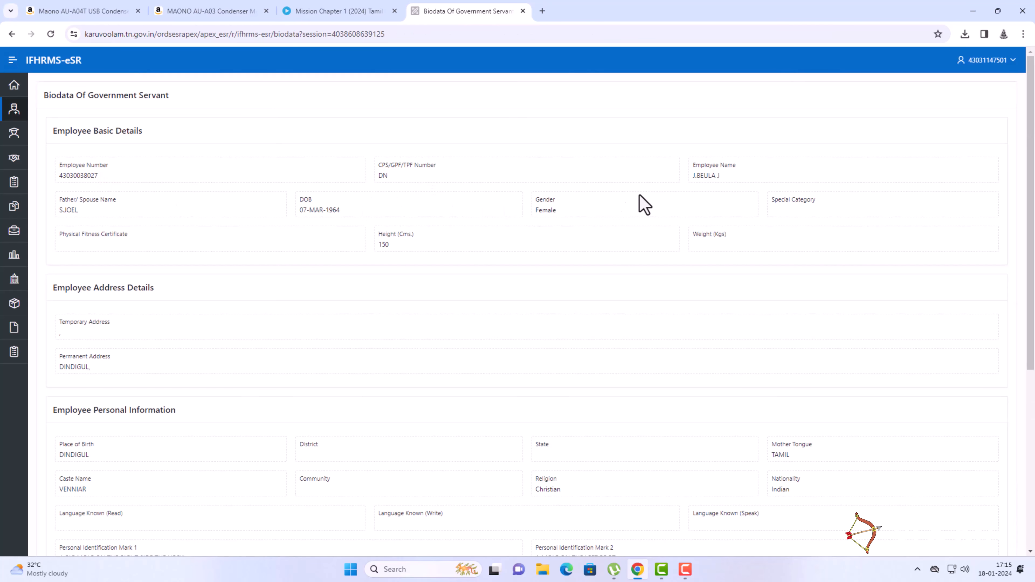
scroll(631, 273, down, 5)
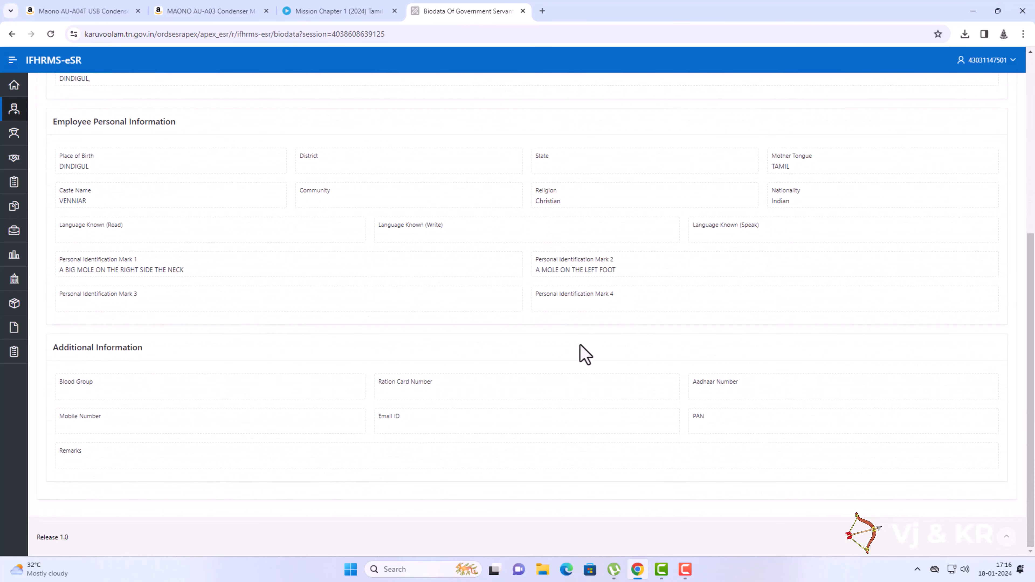
scroll(506, 324, up, 6)
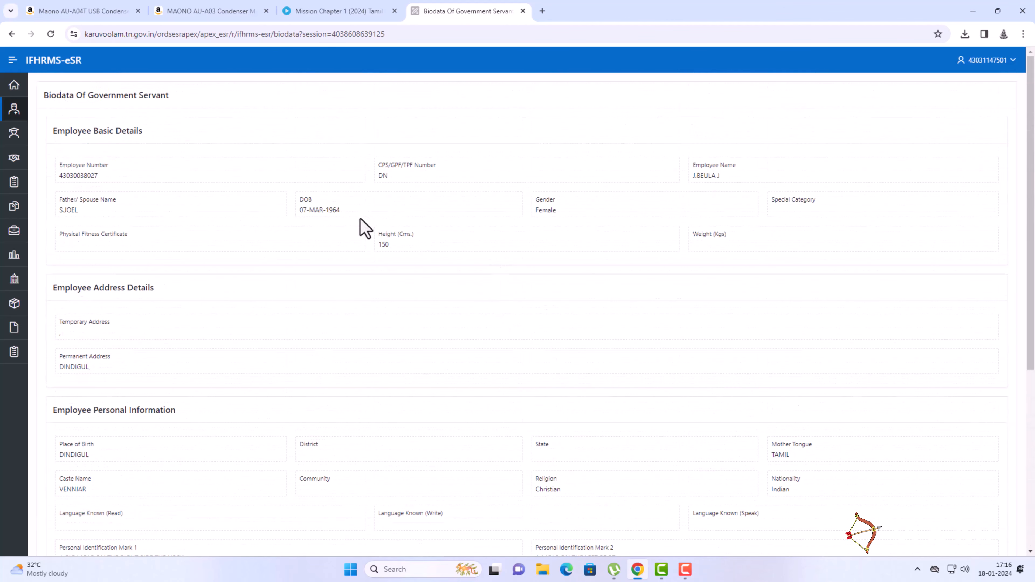
click(14, 111)
click(34, 161)
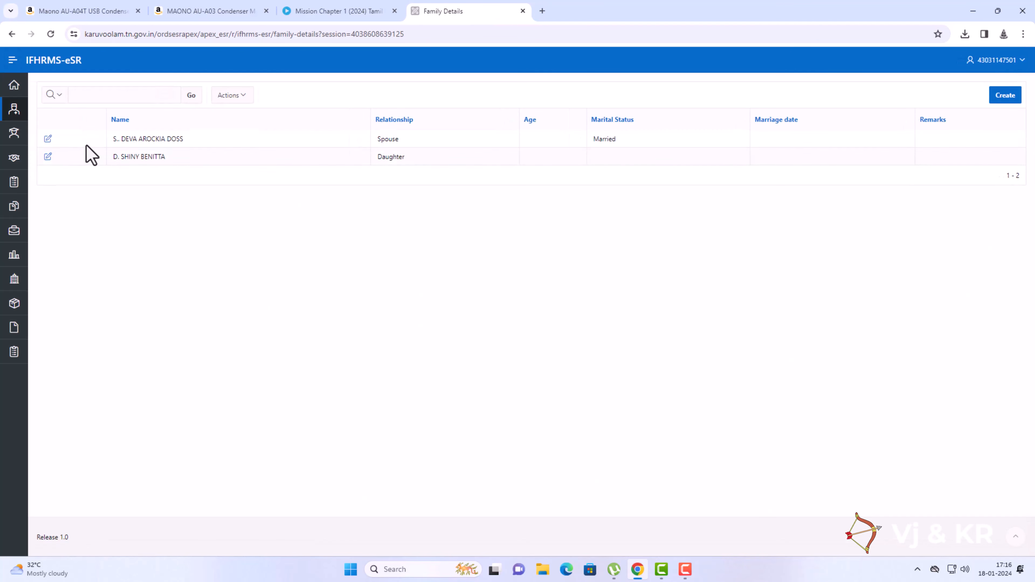
click(1002, 97)
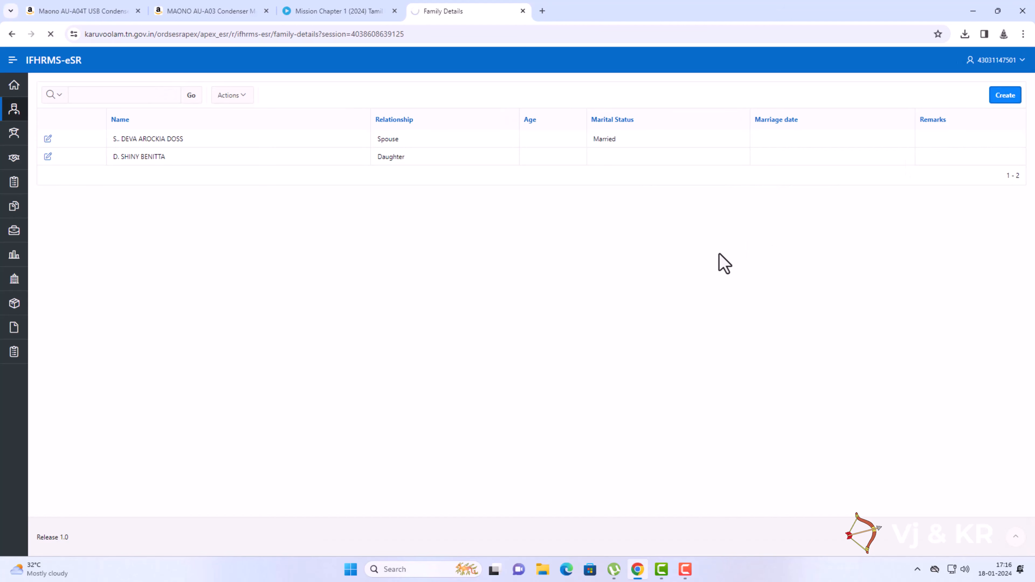
click(277, 136)
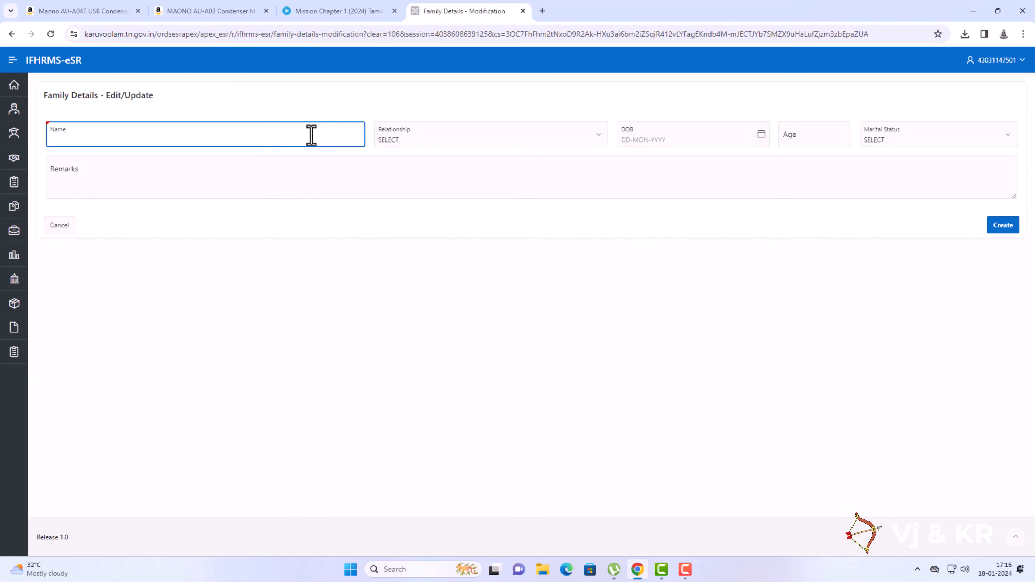
click(418, 137)
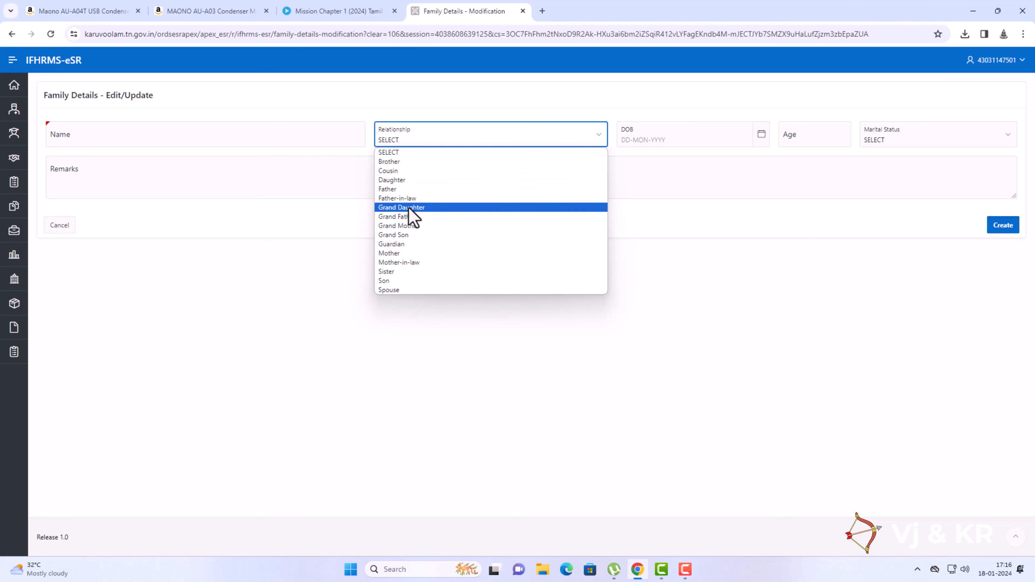
click(654, 171)
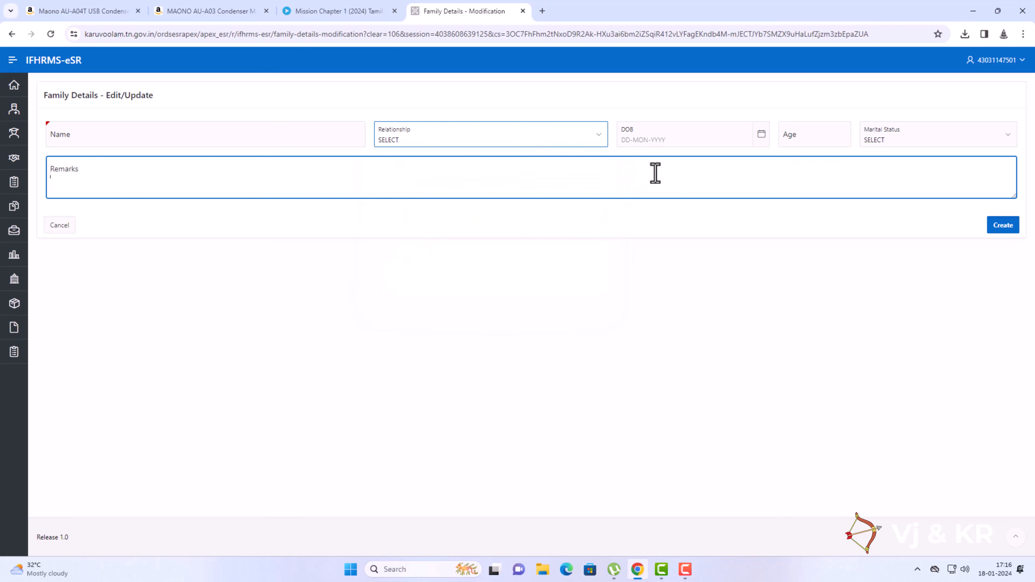
click(663, 135)
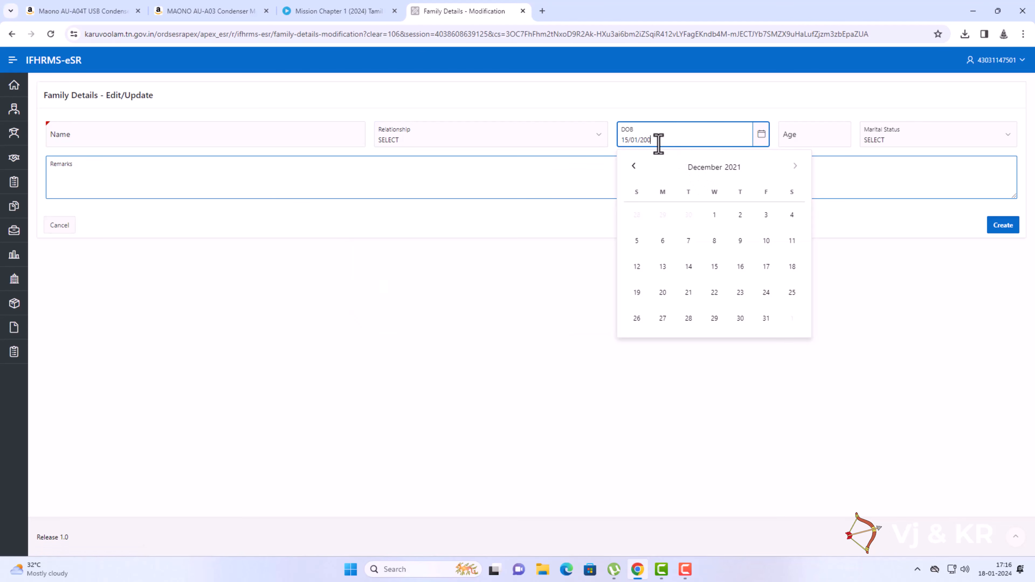
click(532, 227)
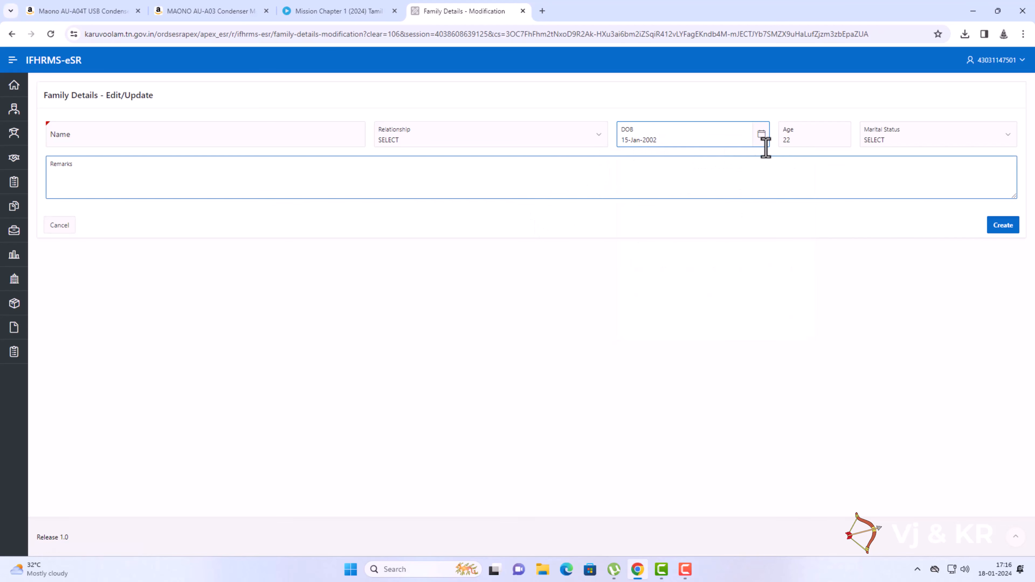
click(886, 139)
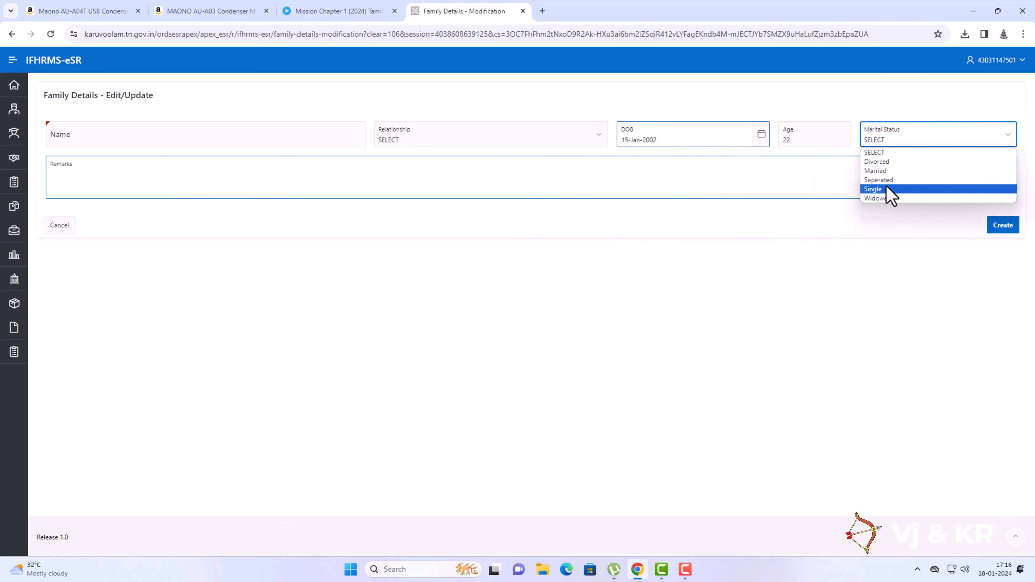
click(886, 181)
click(892, 139)
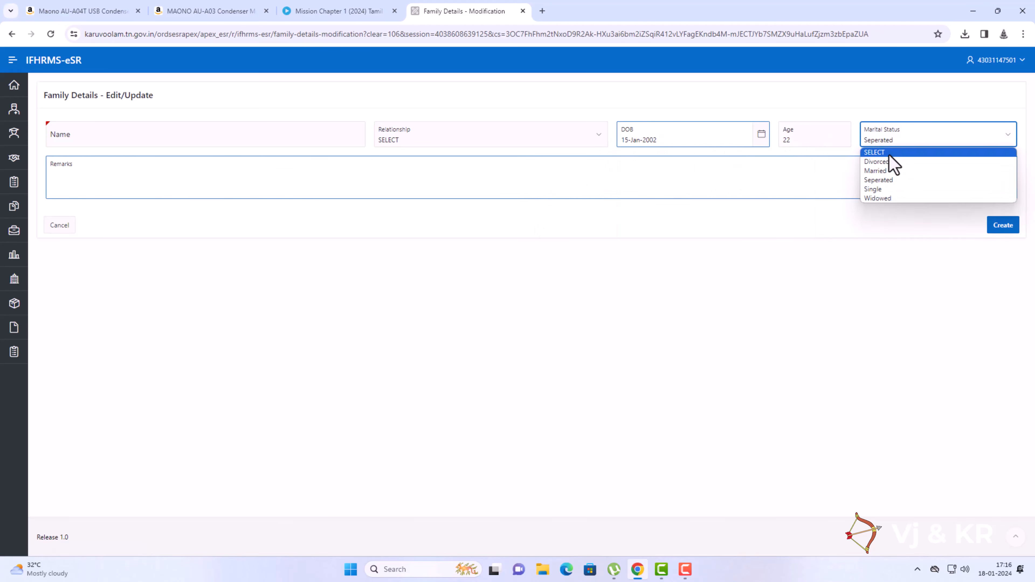
click(876, 189)
click(833, 168)
click(746, 234)
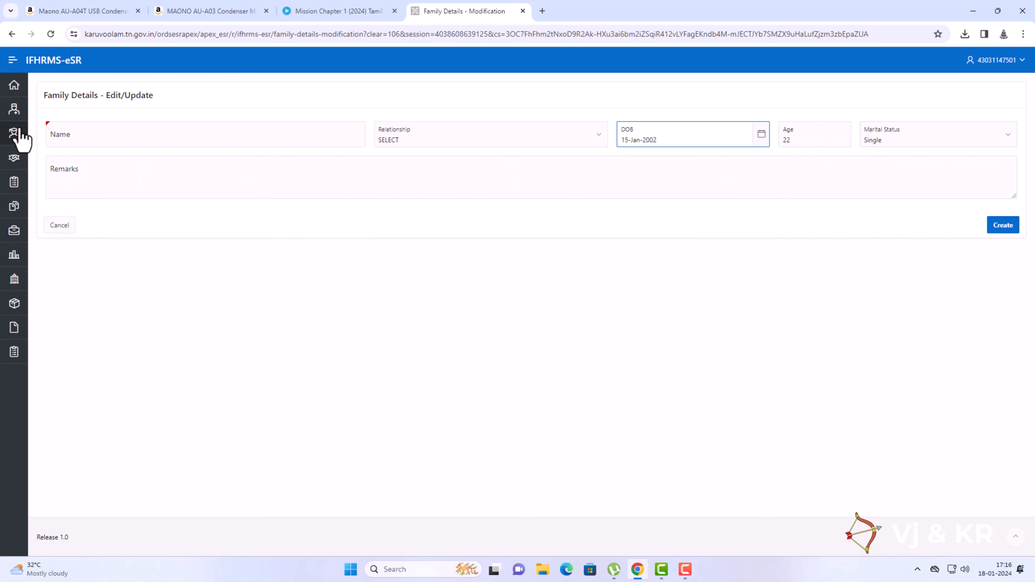
click(16, 114)
click(31, 153)
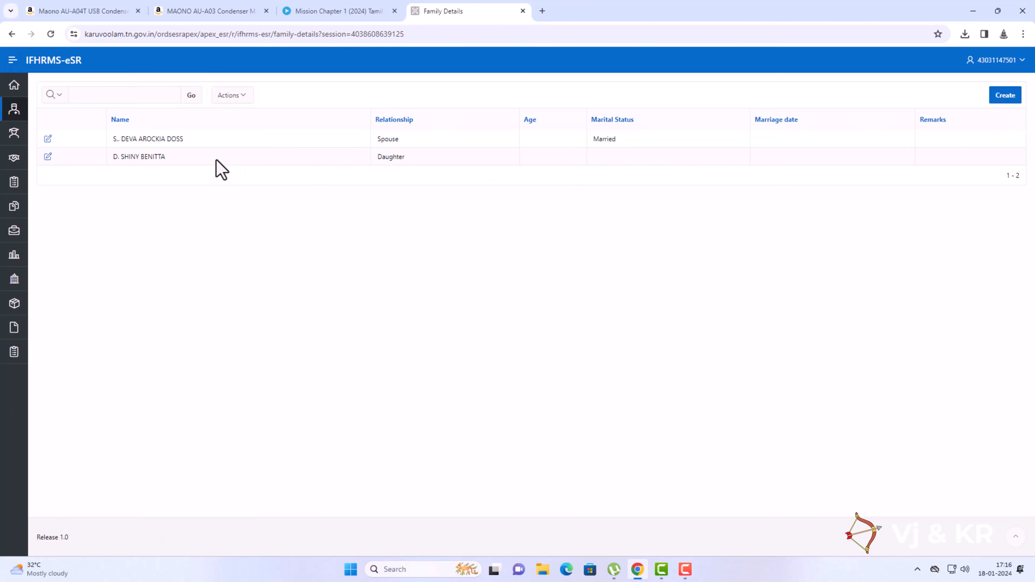
Edit the spouse's family record and remove the stray period from the name.
click(48, 139)
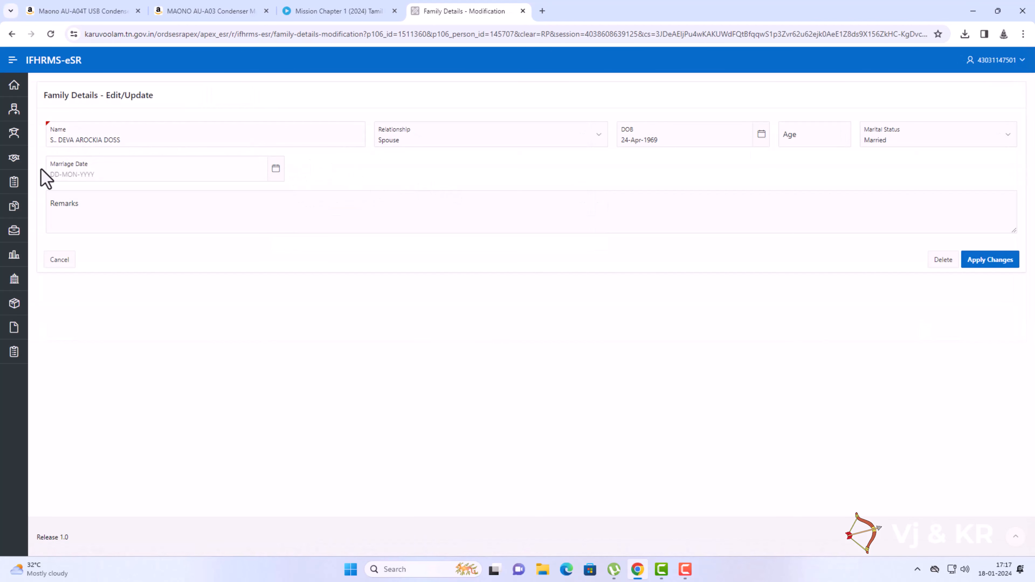
click(57, 140)
text(.)
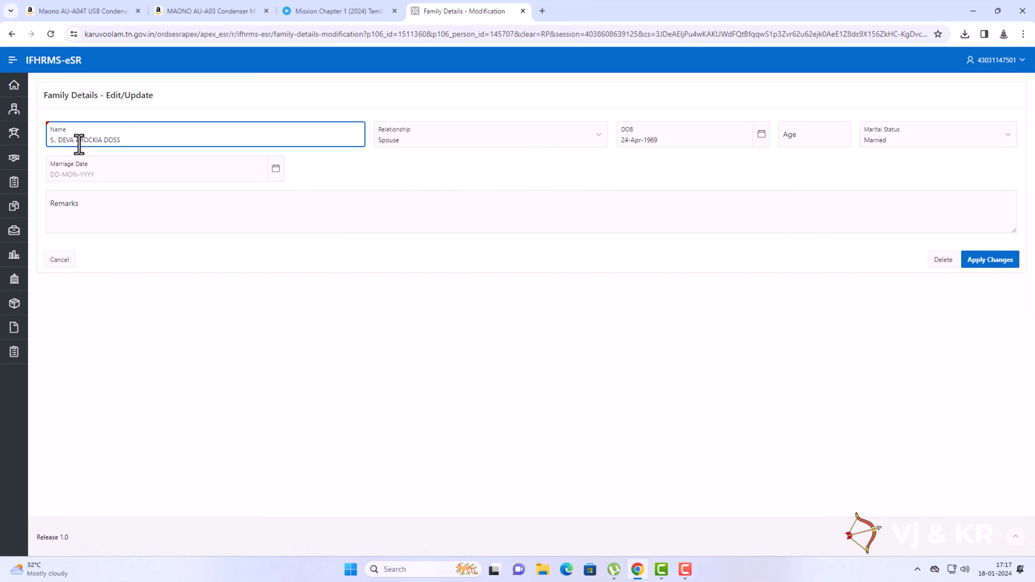
key(BackSpace)
key(BackSpace)
Enter age 54, keep marital status Married, and submit the spouse record.
click(700, 138)
click(794, 136)
click(704, 136)
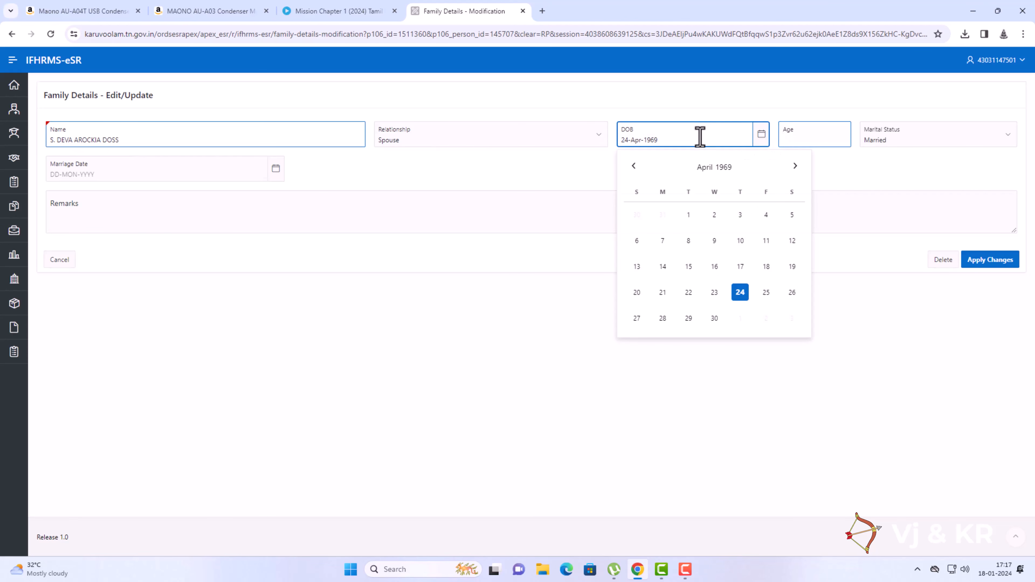
click(815, 141)
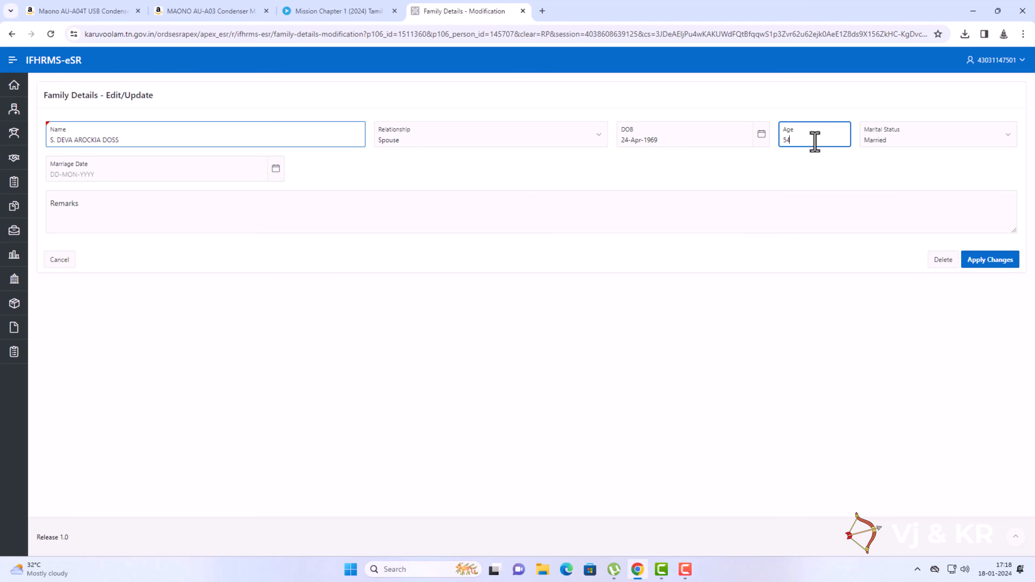
click(922, 143)
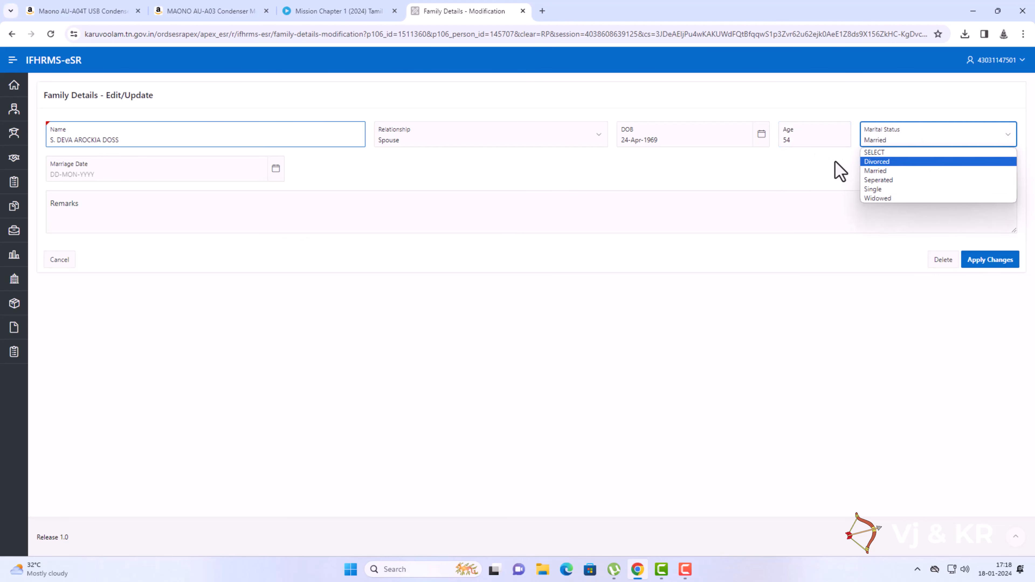
click(840, 170)
click(170, 174)
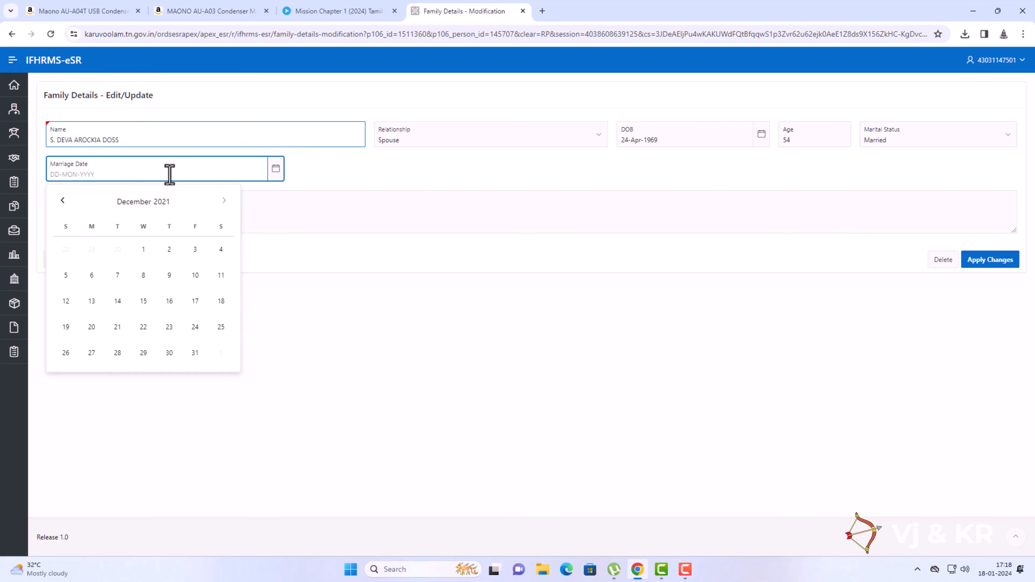
click(357, 176)
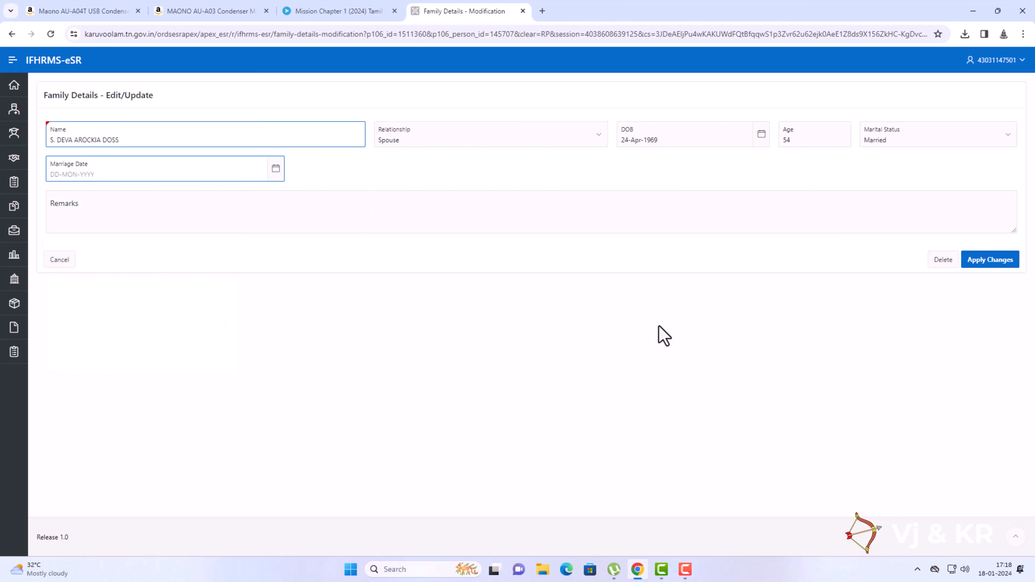
click(985, 262)
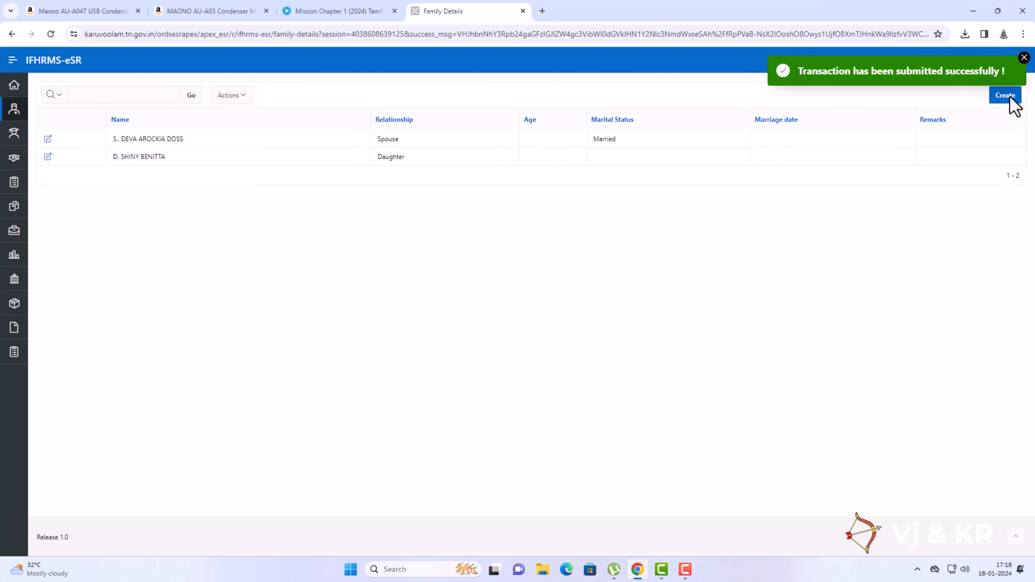
click(1025, 57)
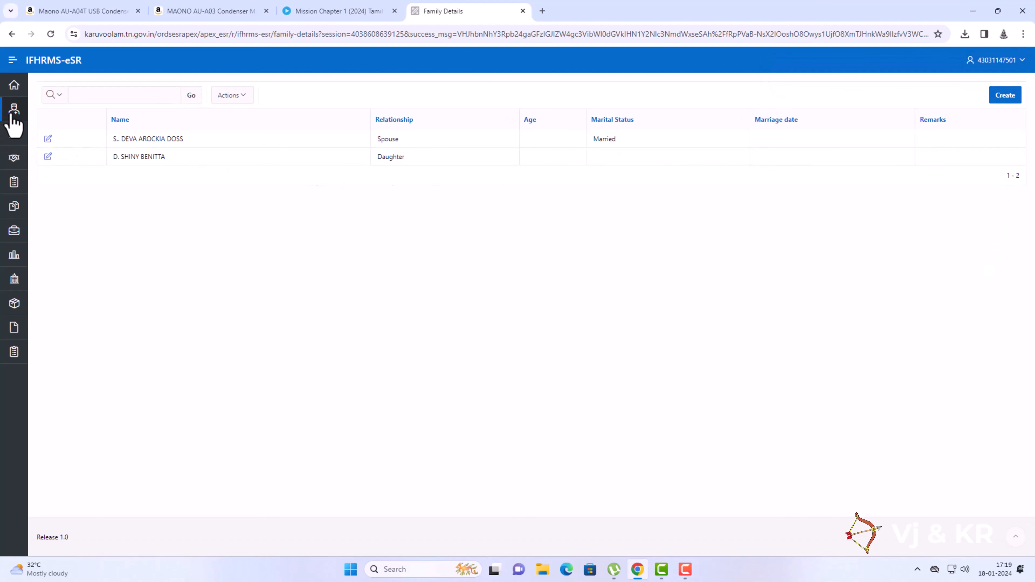
In Nominations, delete the doubled period from the FBF nominee's name and apply the change.
click(12, 115)
click(38, 175)
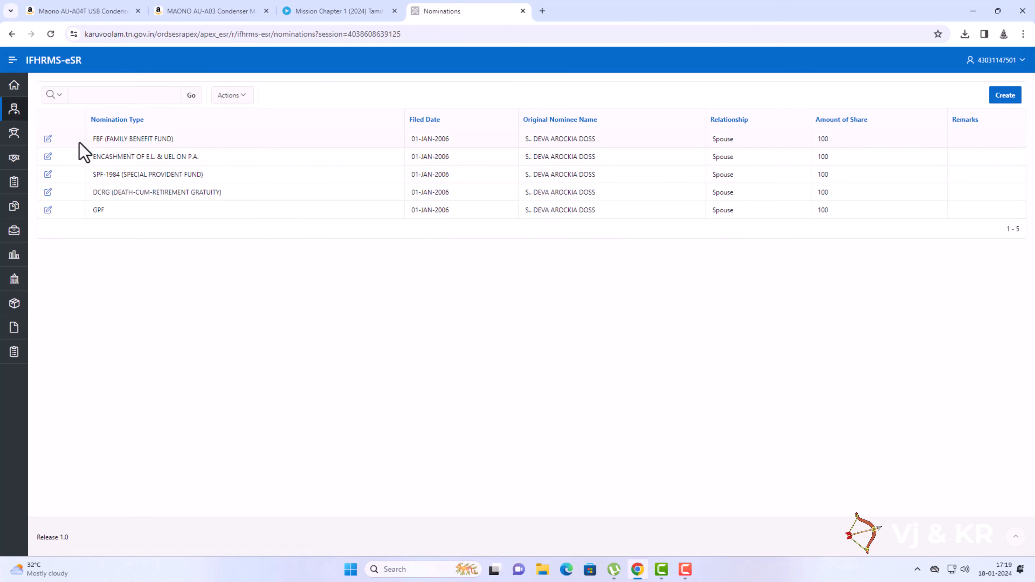
click(47, 140)
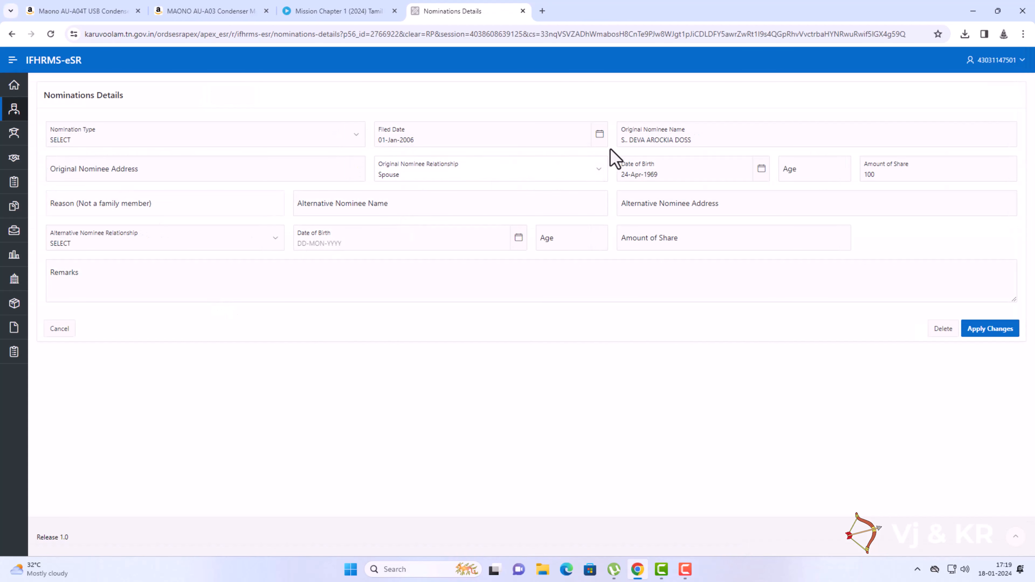
click(627, 140)
key(BackSpace)
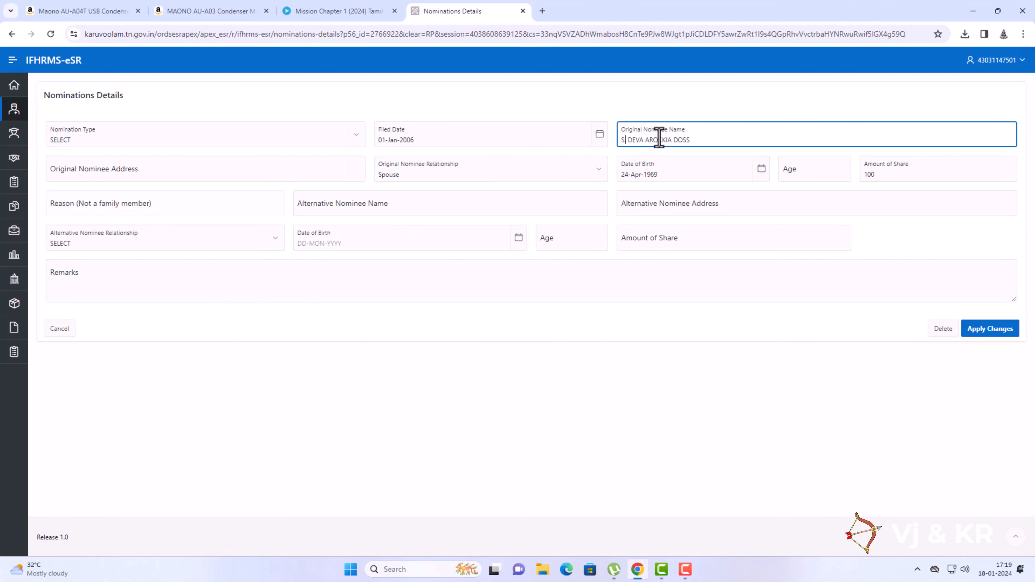
click(727, 376)
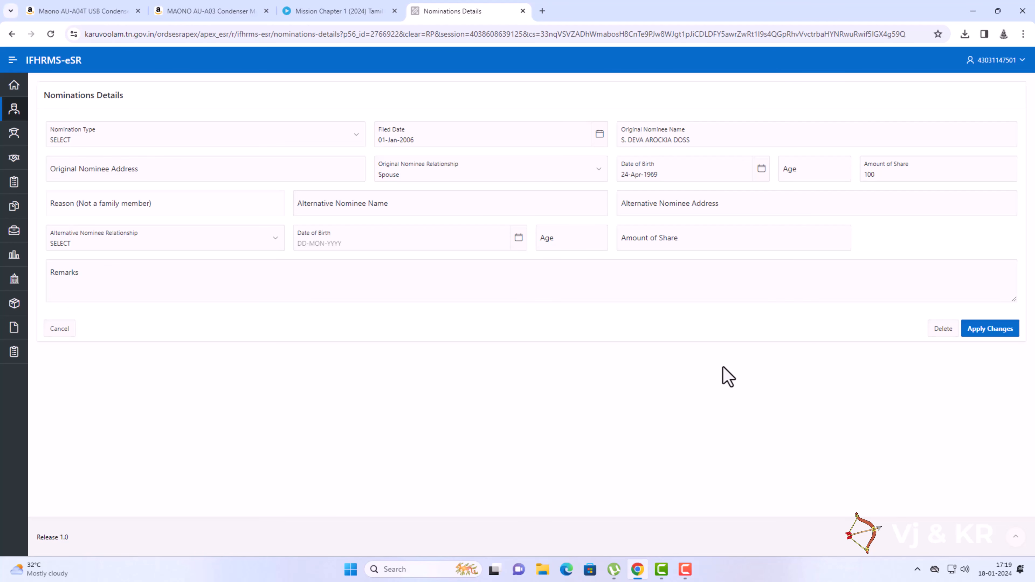
click(993, 330)
Remove the extra space in the nominee name, enter age 54, and attempt to save; dismiss the pending-approval error.
click(118, 141)
click(118, 141)
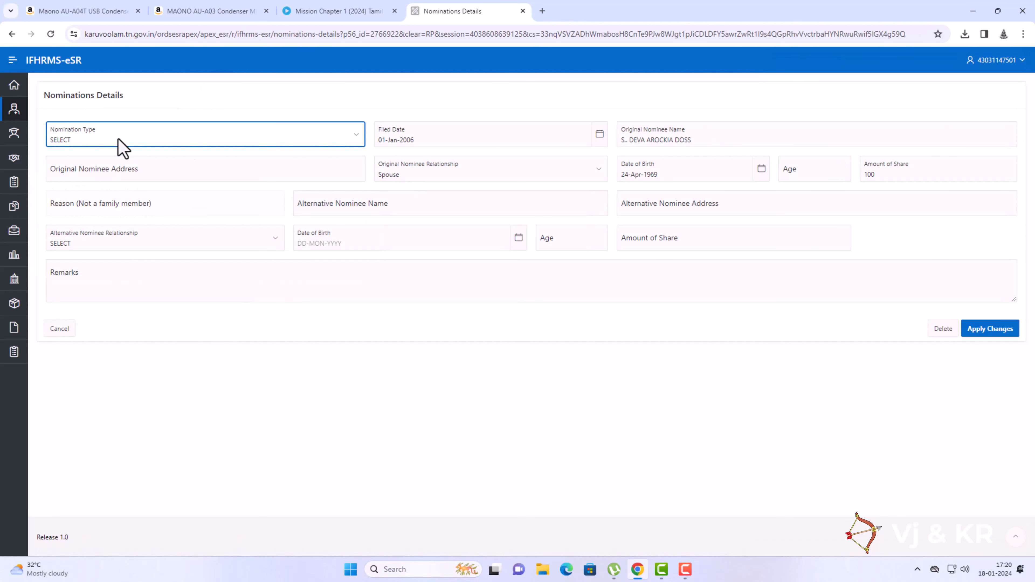
click(627, 140)
key(Delete)
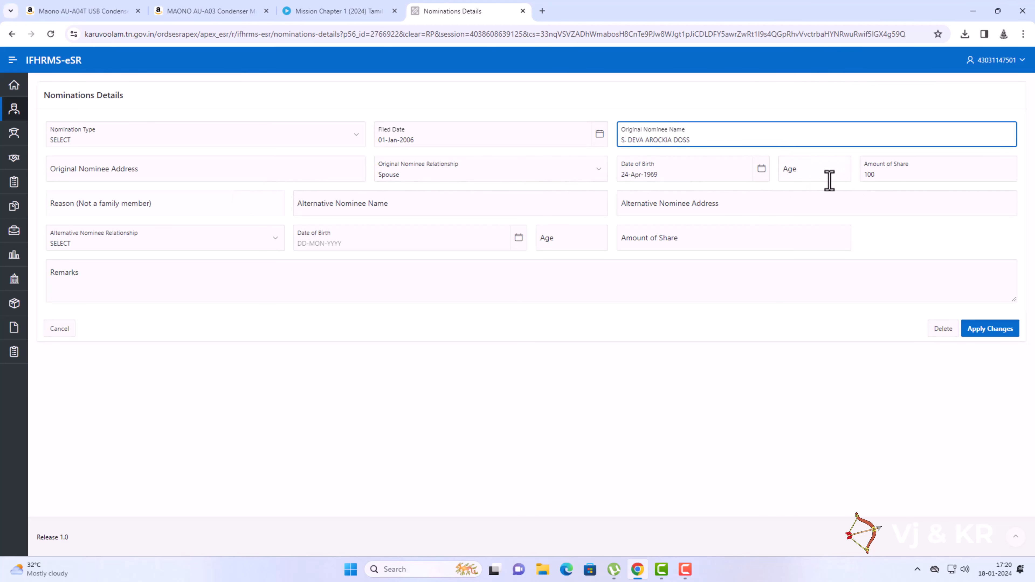
click(813, 175)
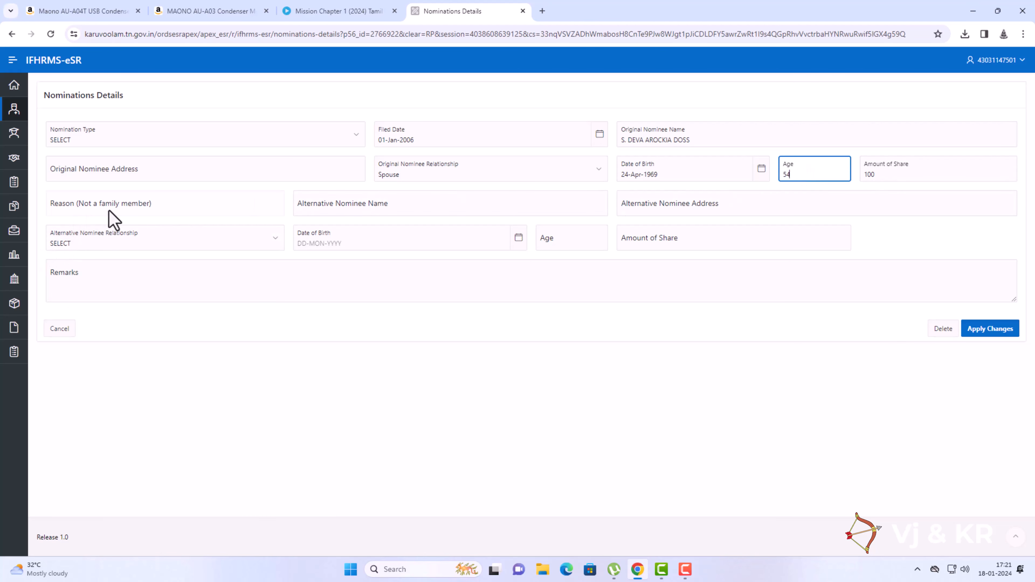
click(760, 396)
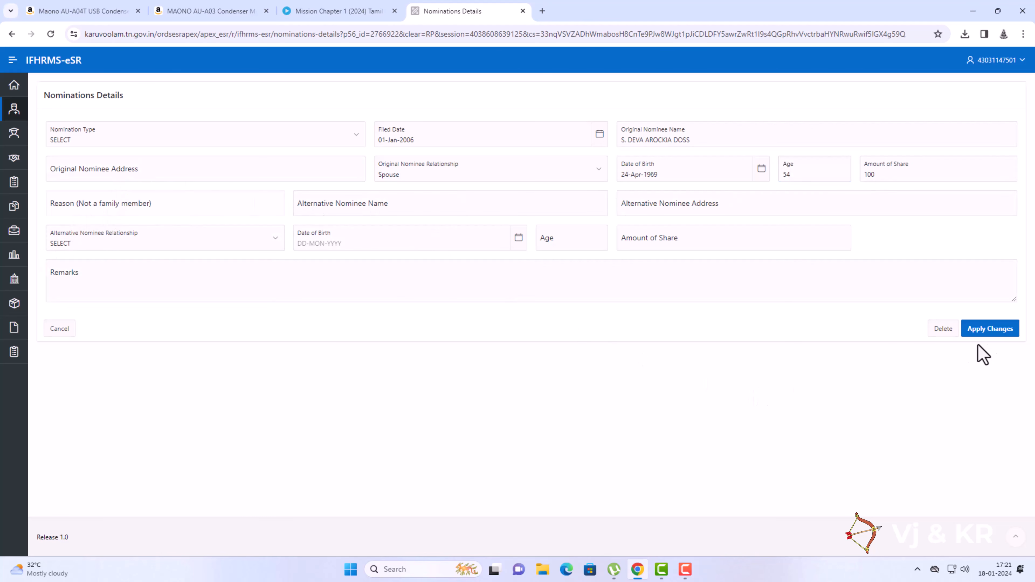
click(980, 331)
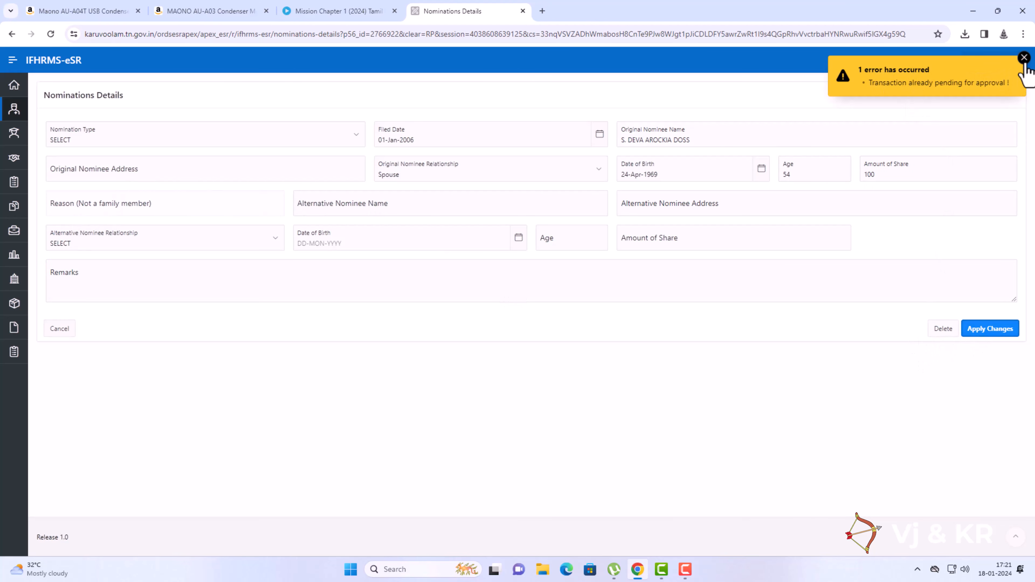
click(1024, 58)
Abandon the nomination form without saving and return to the employee list.
click(201, 143)
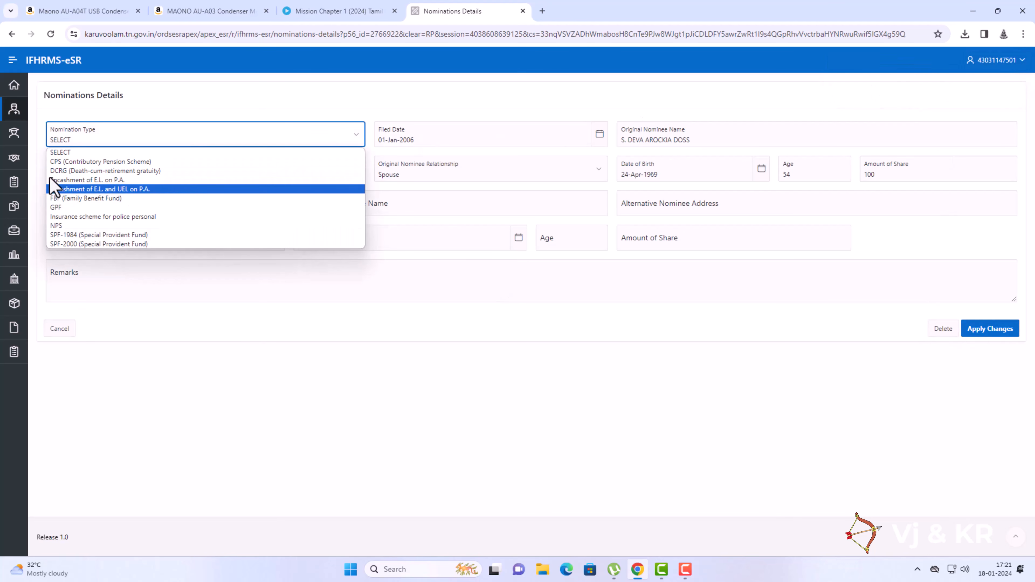
click(123, 189)
click(39, 174)
click(559, 102)
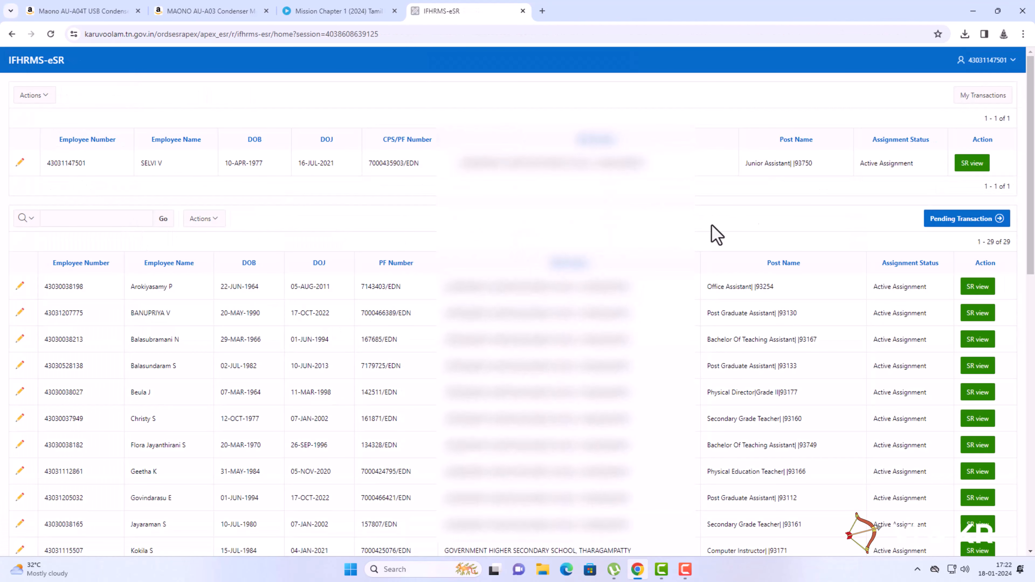
Forward the three pending transactions to Common Approval Group - SR - 3563.
click(1000, 220)
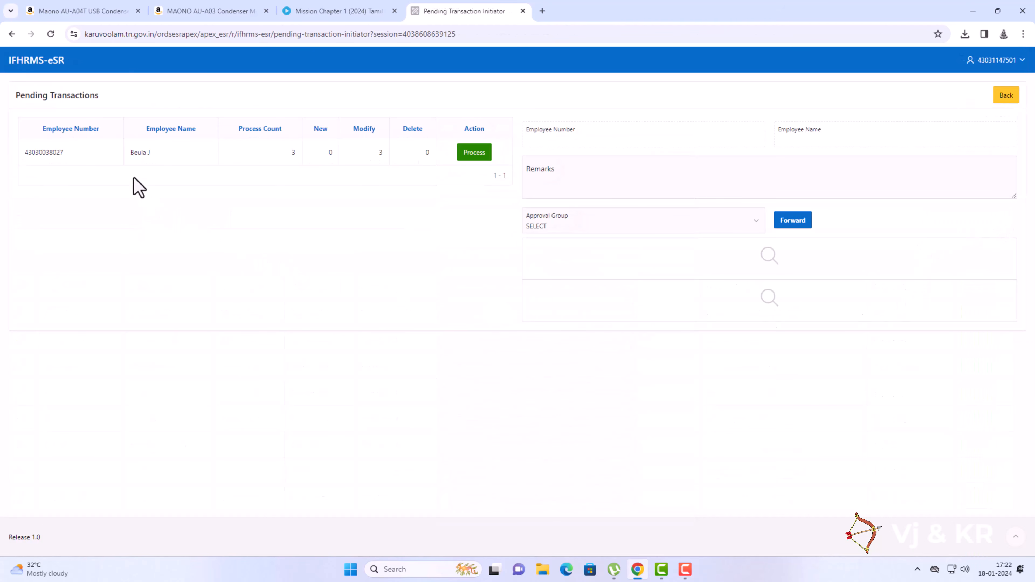
click(469, 159)
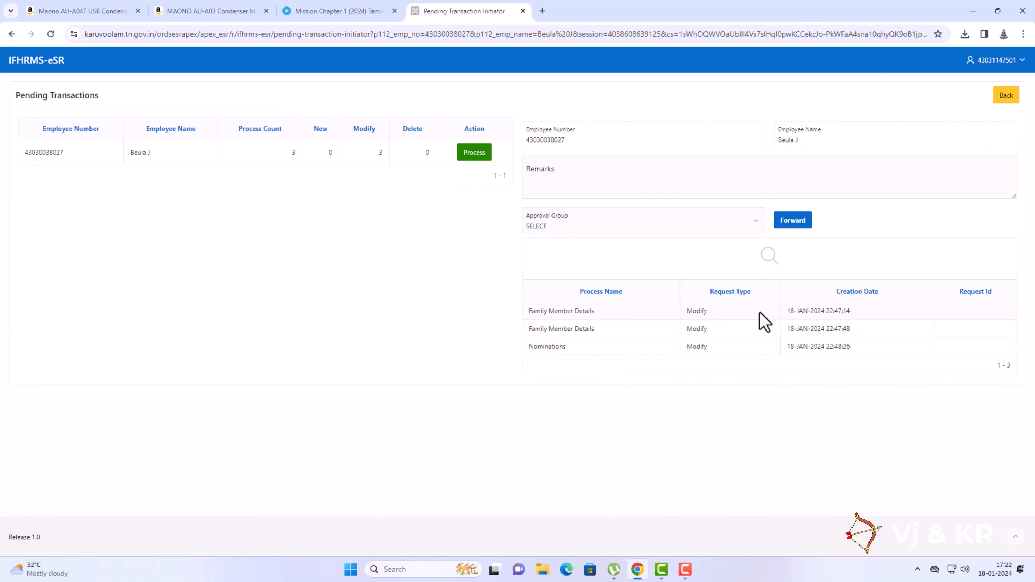
click(641, 227)
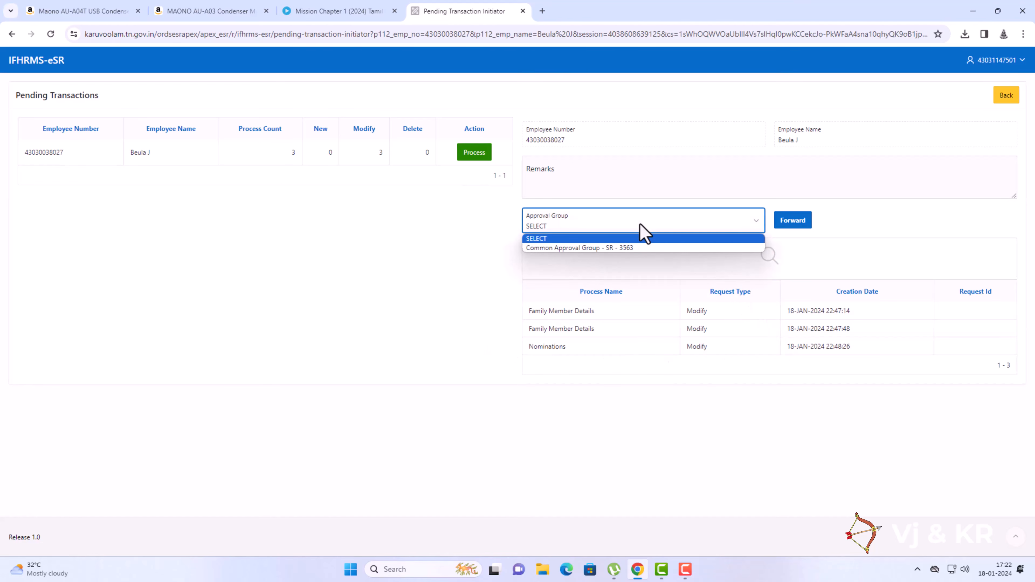
click(609, 249)
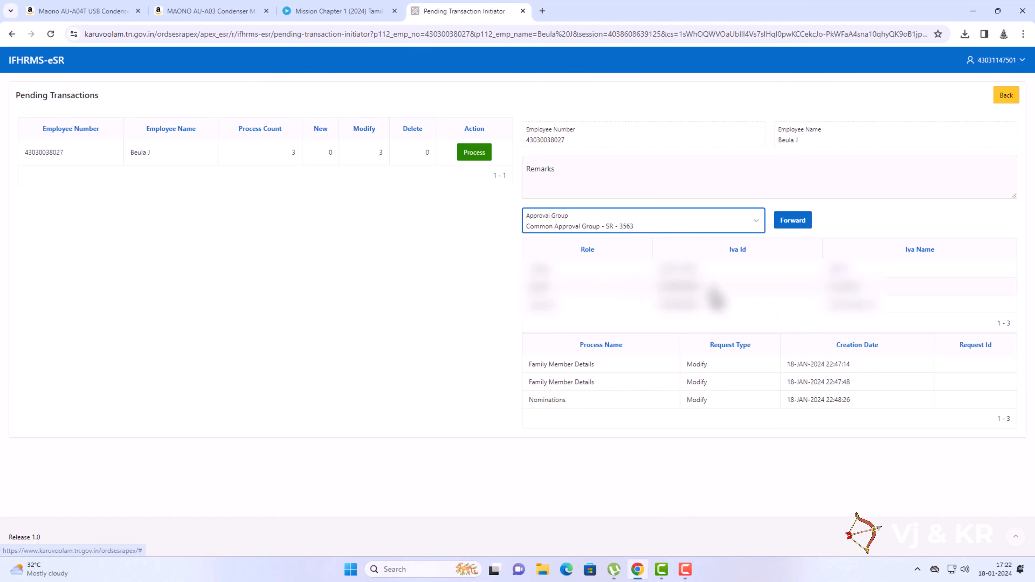
click(791, 225)
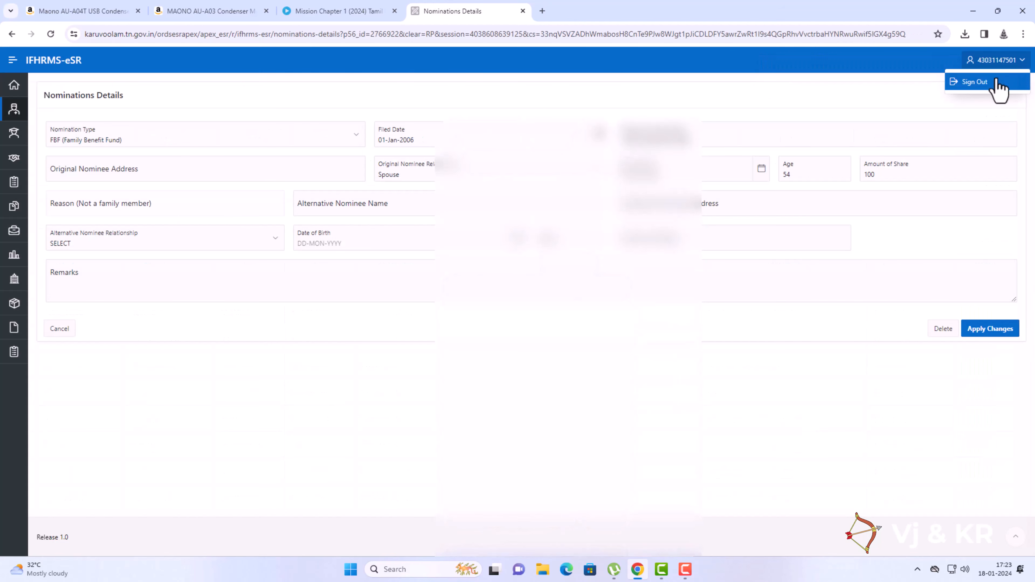
click(985, 82)
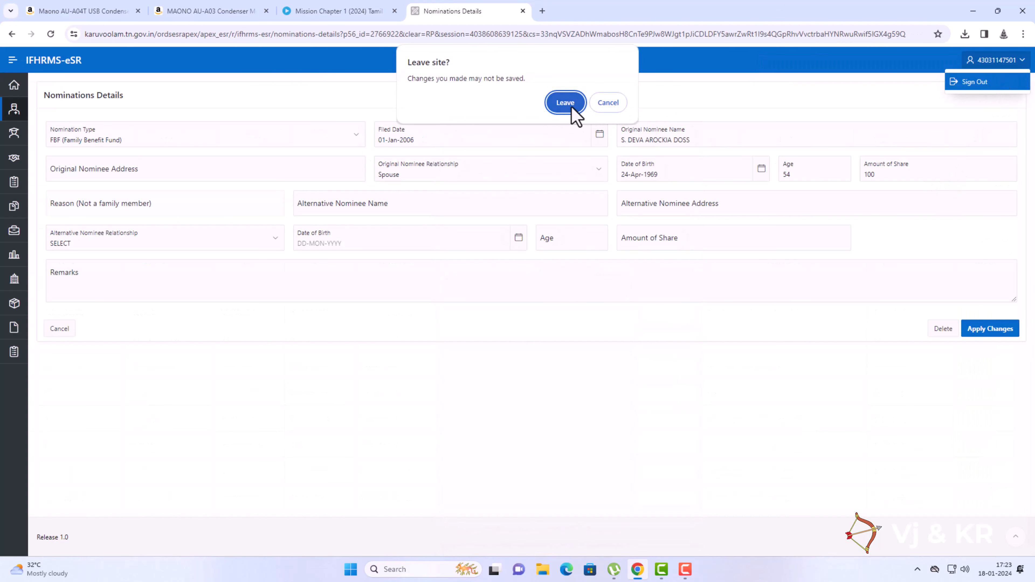
Sign out, log in with the verifier's ID and password, and open Part-I eSR.
click(572, 109)
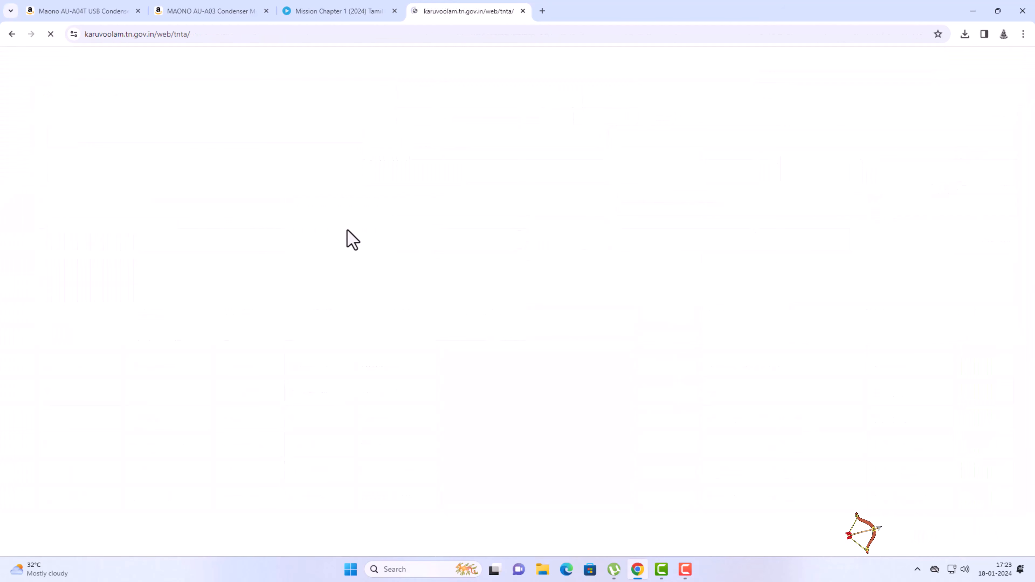
click(115, 228)
click(116, 255)
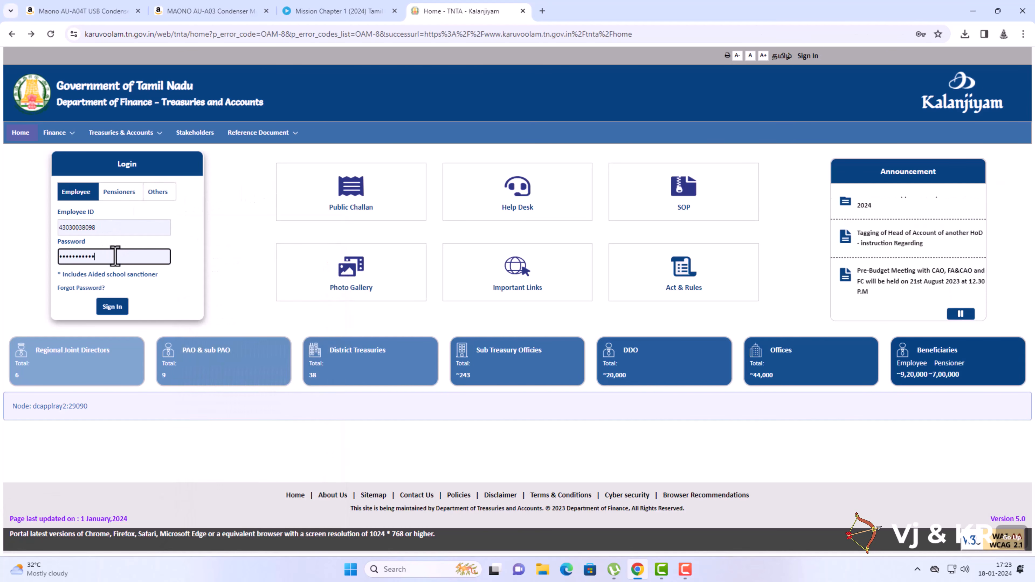
click(121, 308)
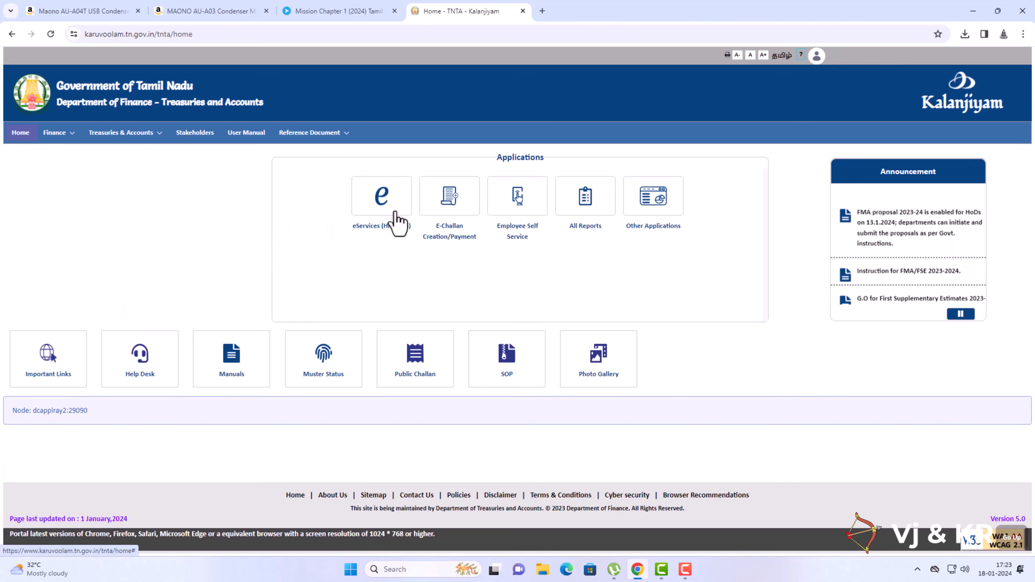
click(647, 212)
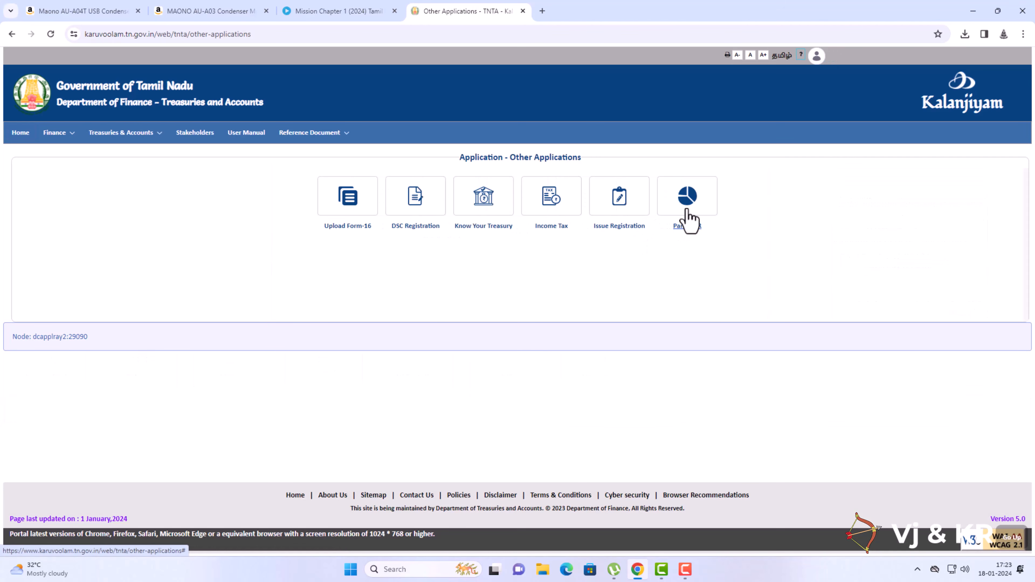
click(687, 223)
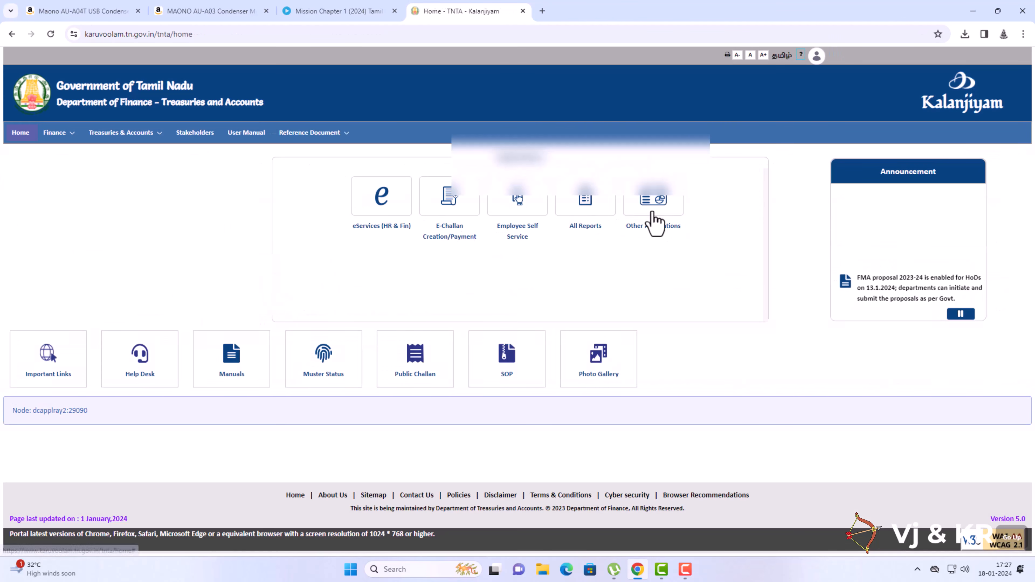
Open the 3-modification request and forward the first family member change with remark OK.
click(653, 214)
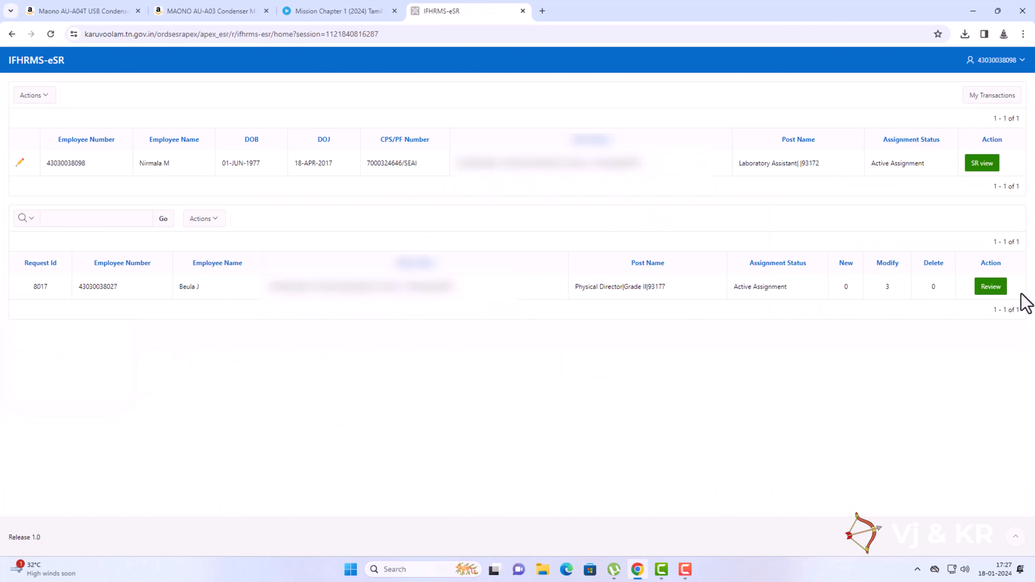
click(990, 288)
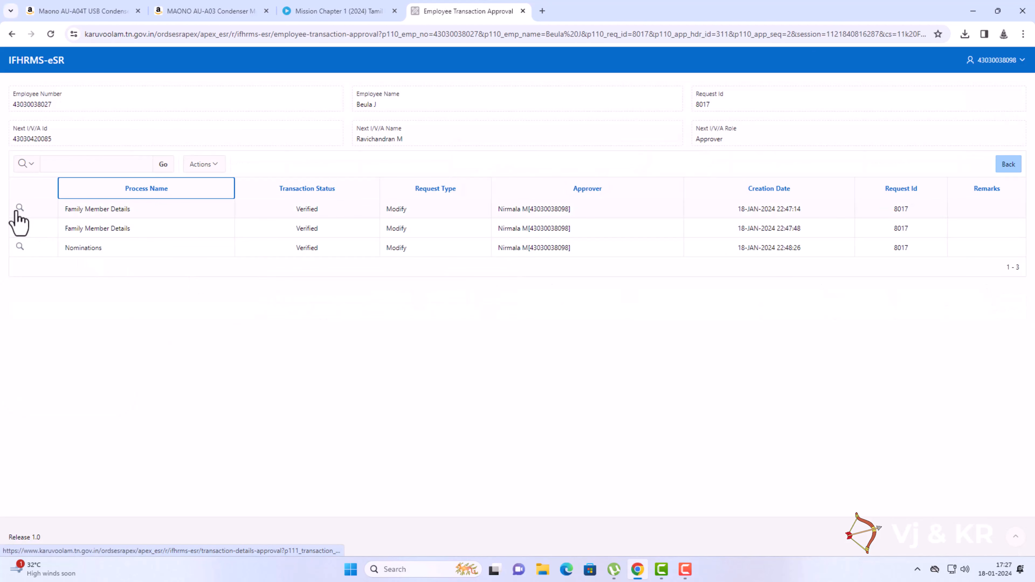
click(19, 209)
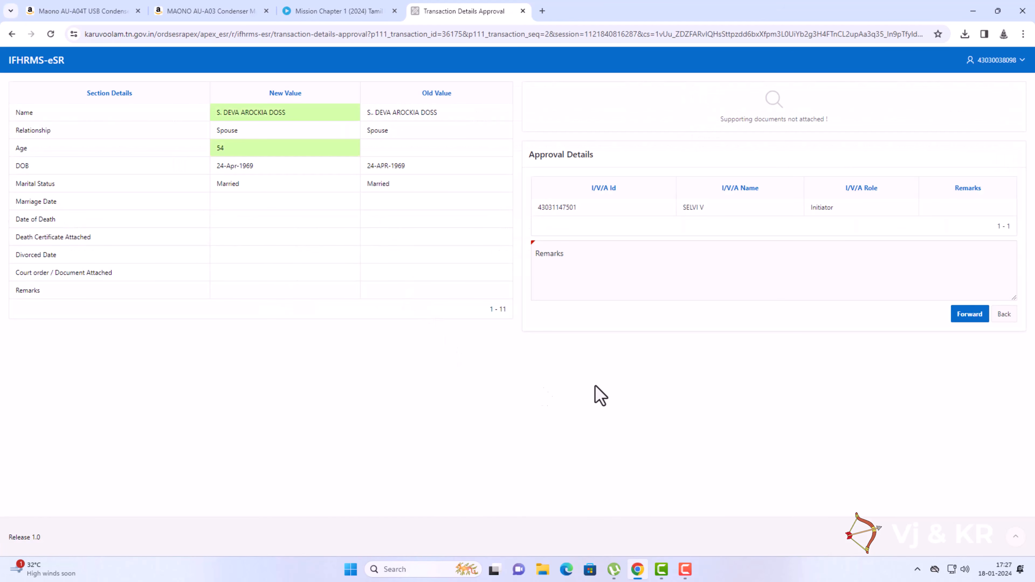
click(607, 257)
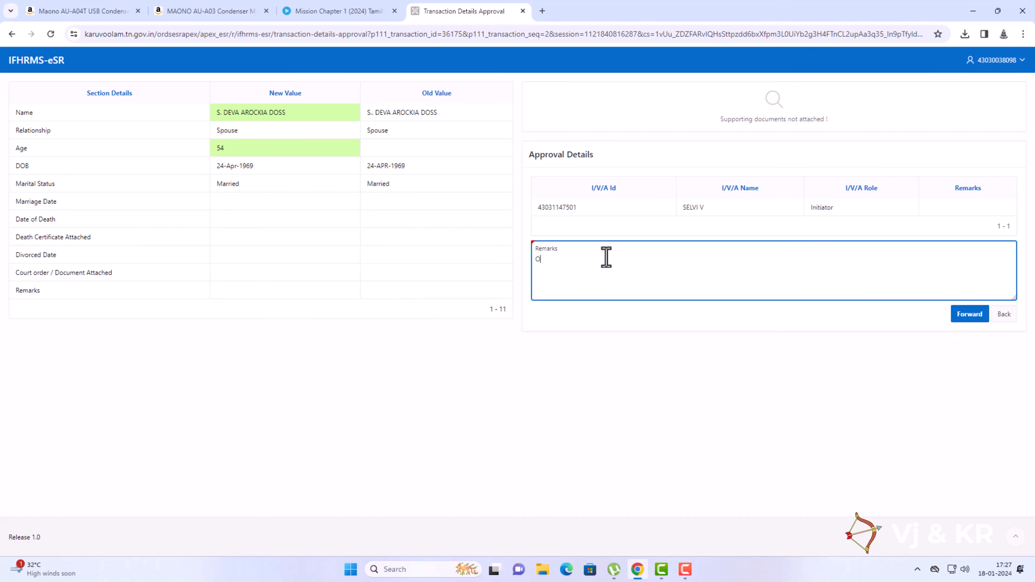
click(977, 320)
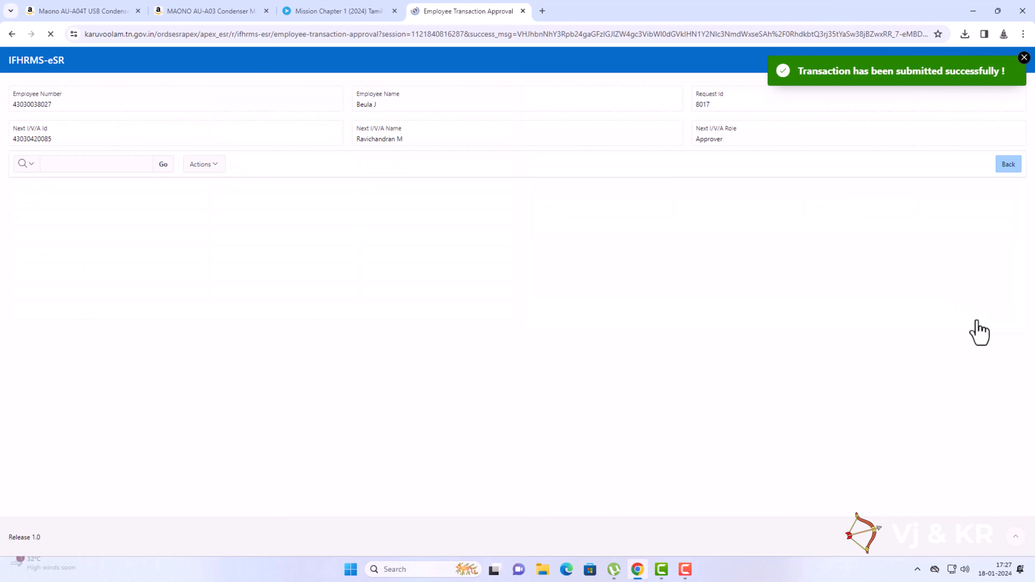
Forward the second family member change with remark OK, then handle the nominations change.
click(19, 209)
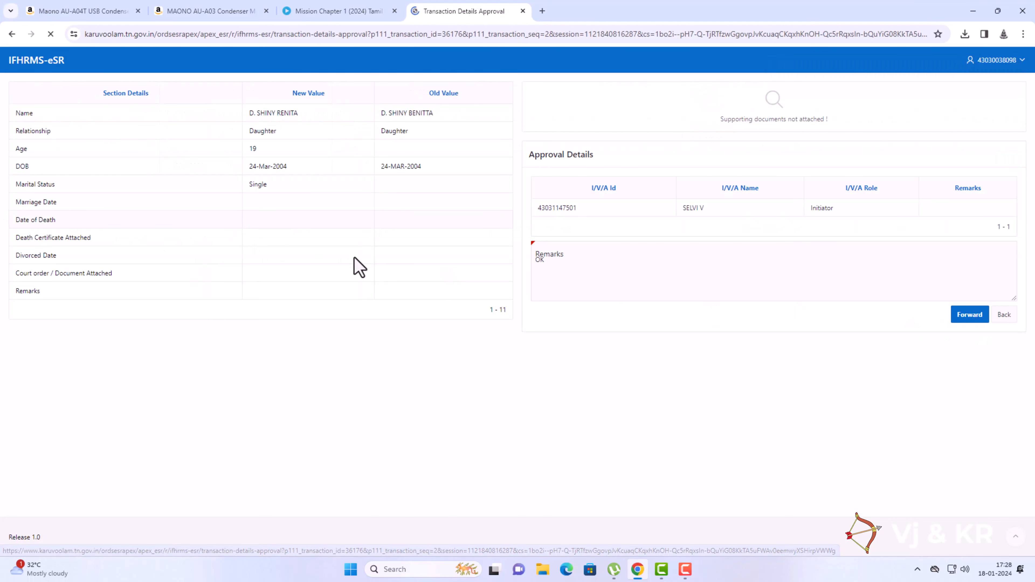
click(558, 271)
click(958, 318)
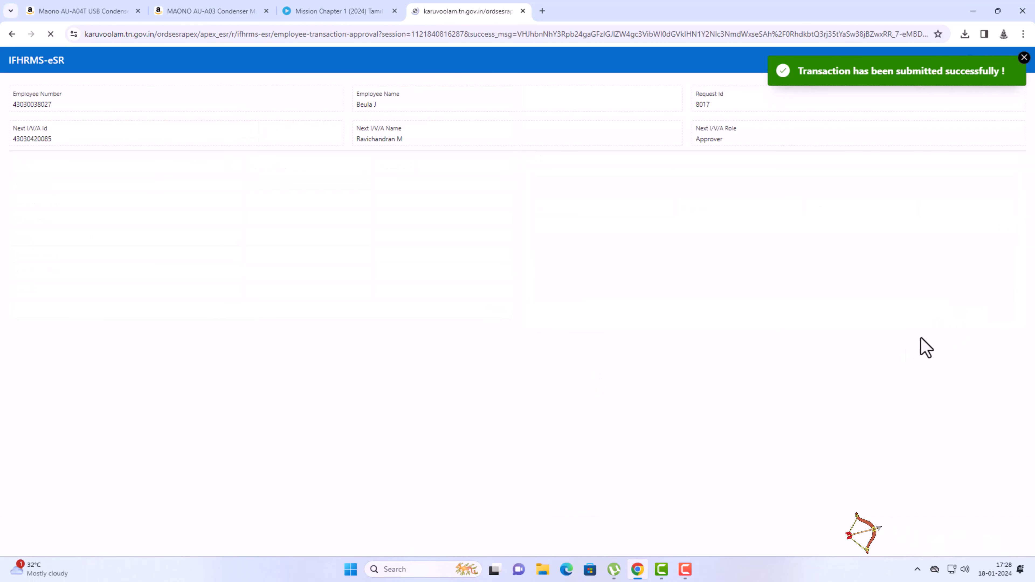
click(19, 208)
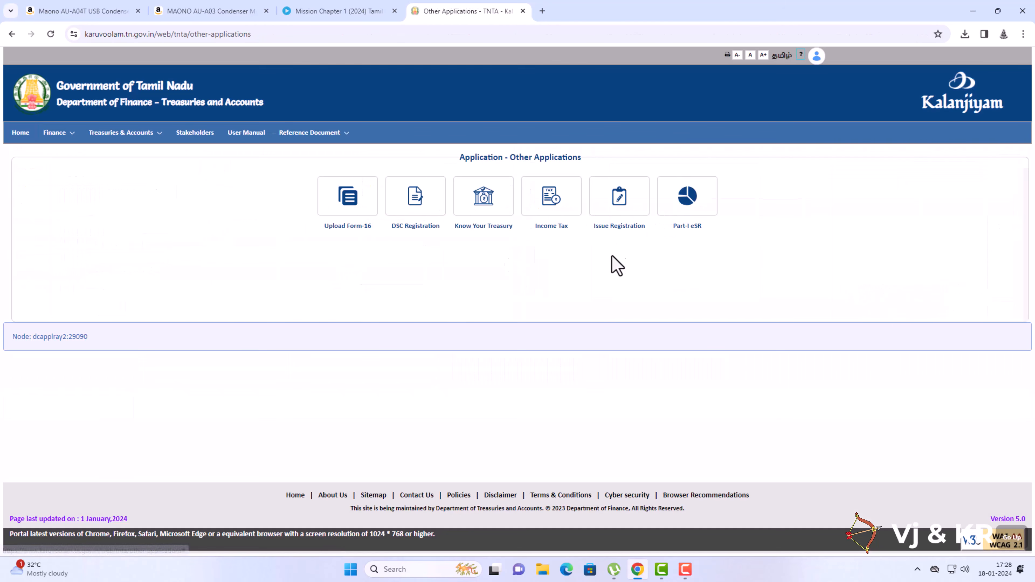
click(686, 225)
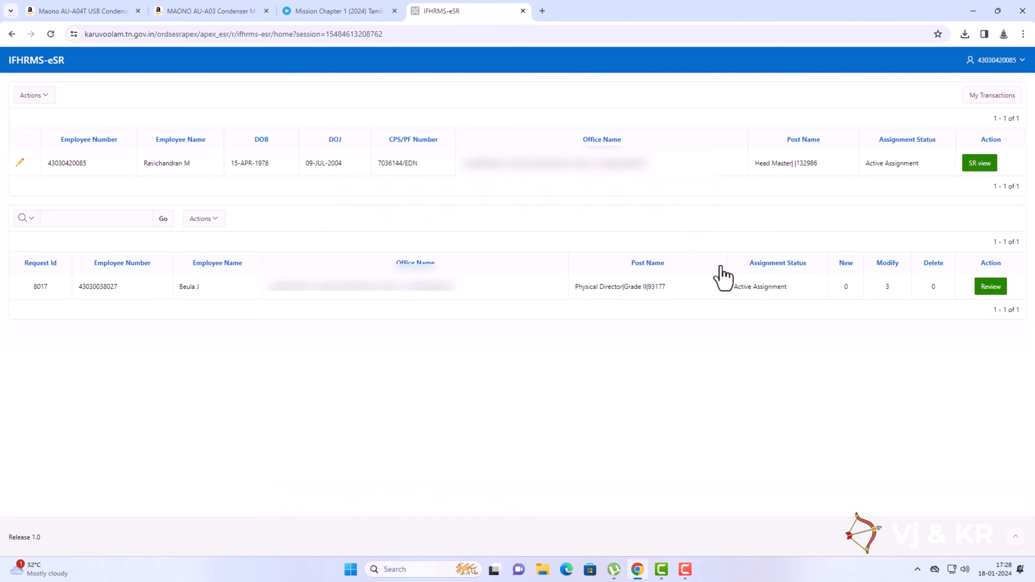
Open the request and approve the first family member change with remark OK.
click(990, 288)
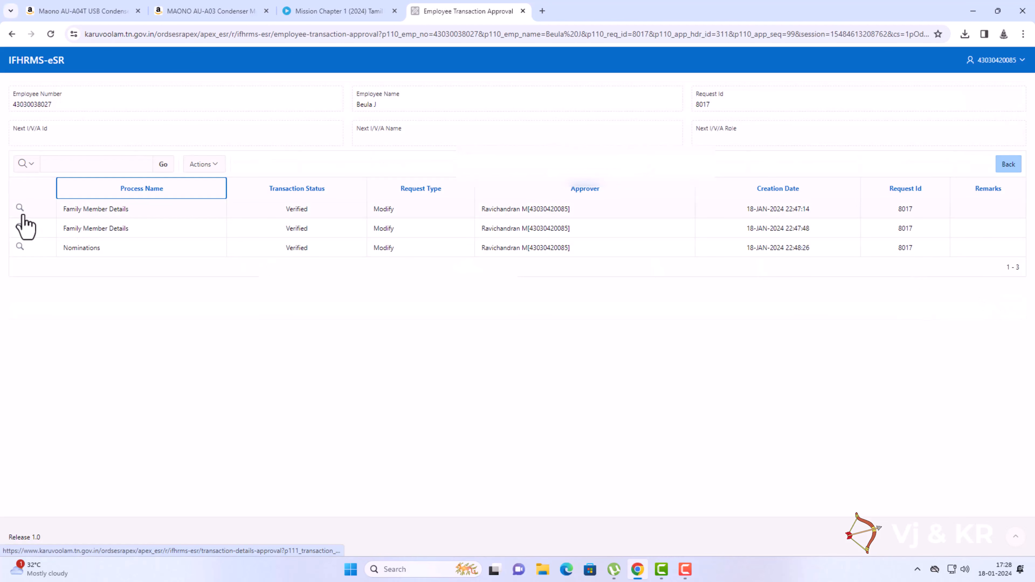
click(21, 213)
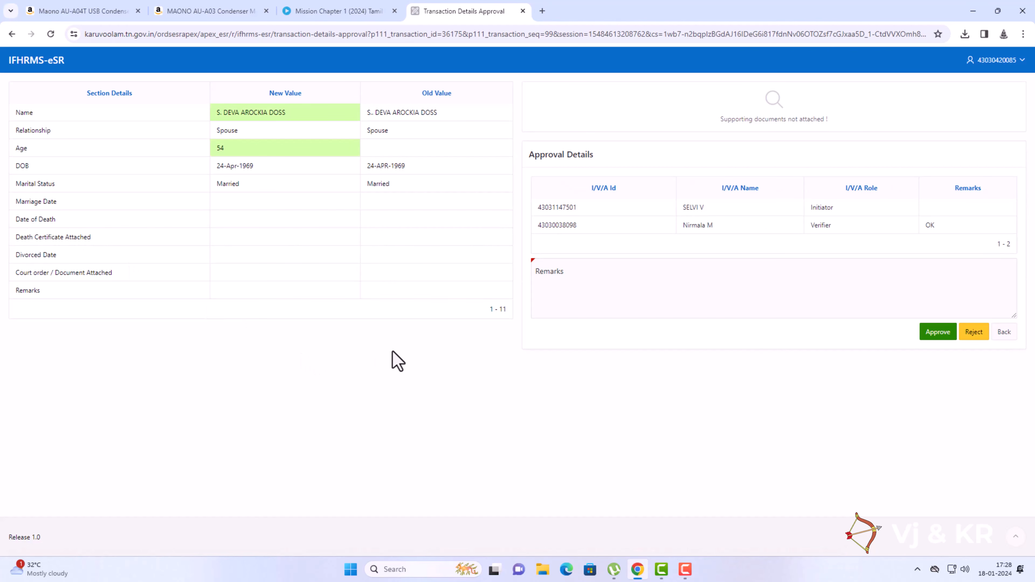
click(571, 274)
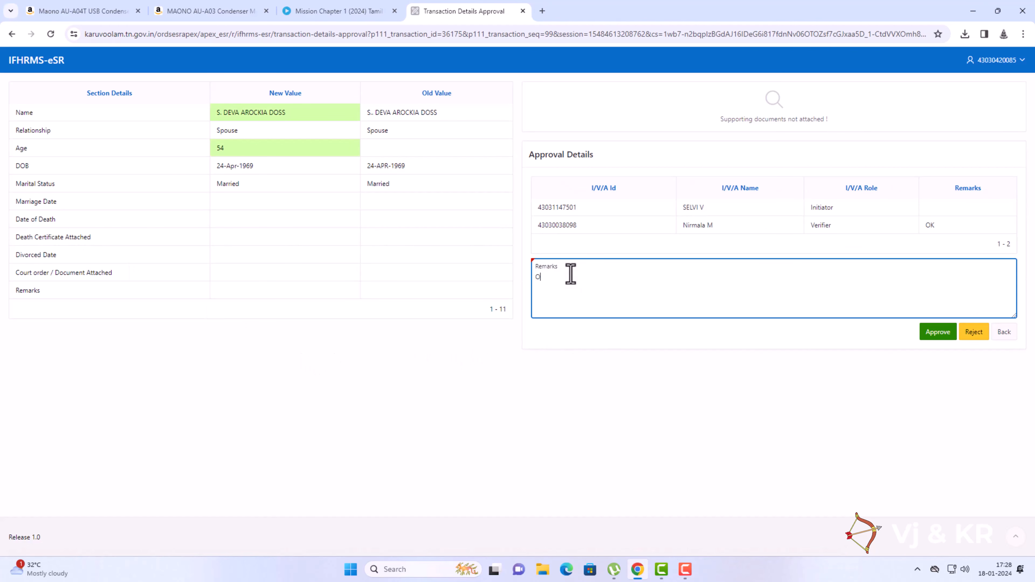
click(934, 336)
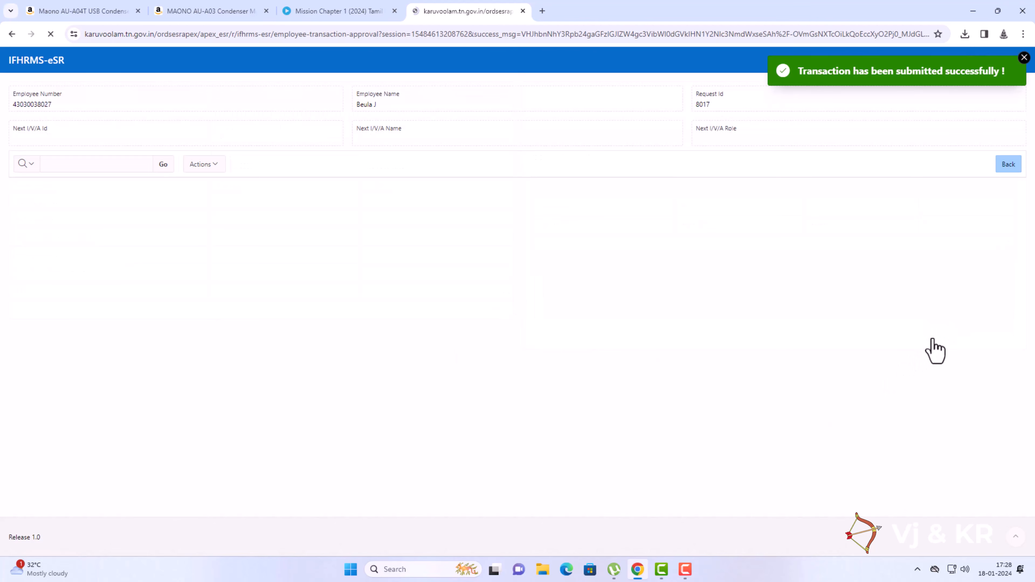
Approve the nominee name change and the spouse nomination change, each with remark OK.
click(19, 208)
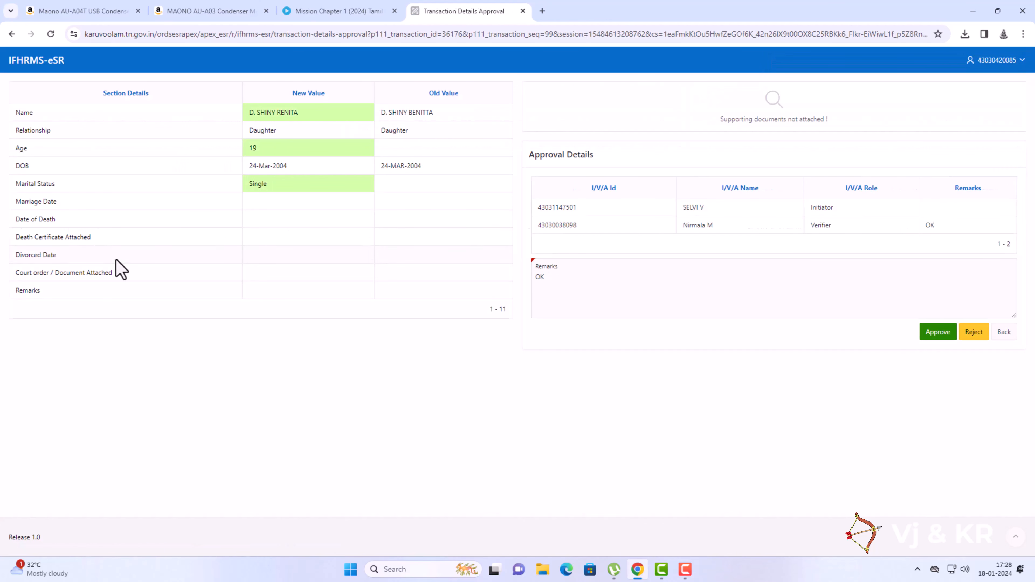
click(692, 289)
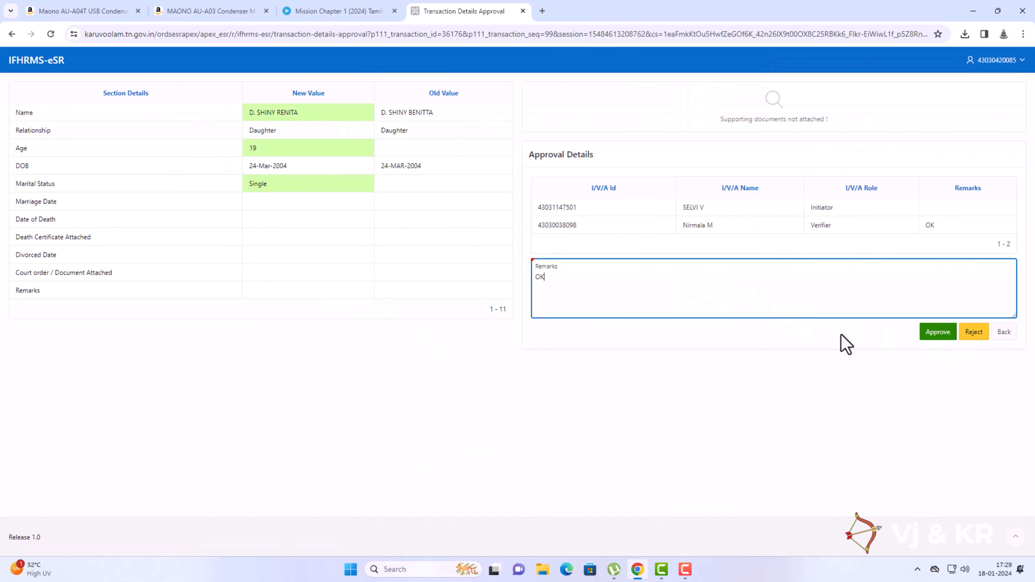
click(932, 336)
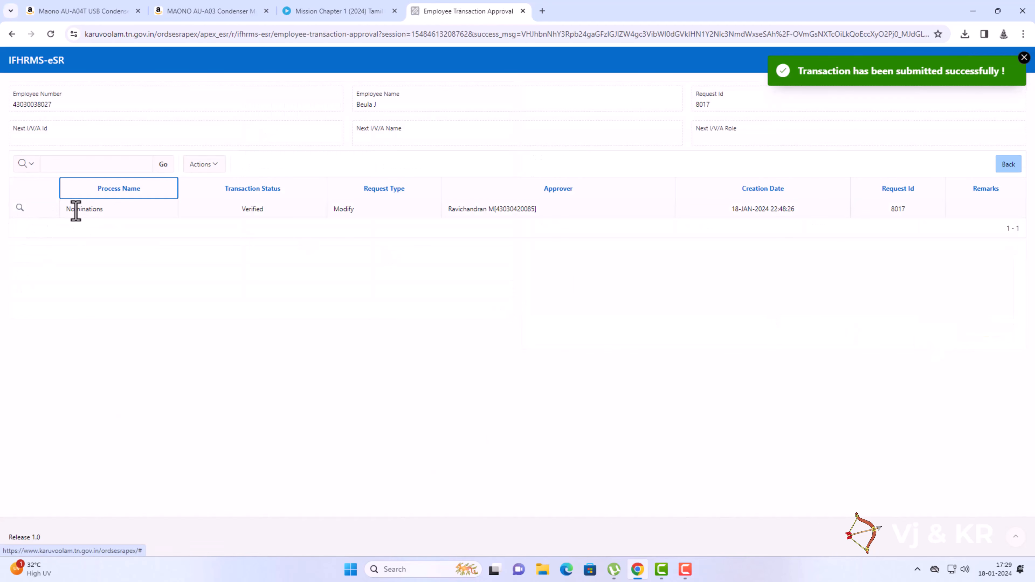
click(19, 208)
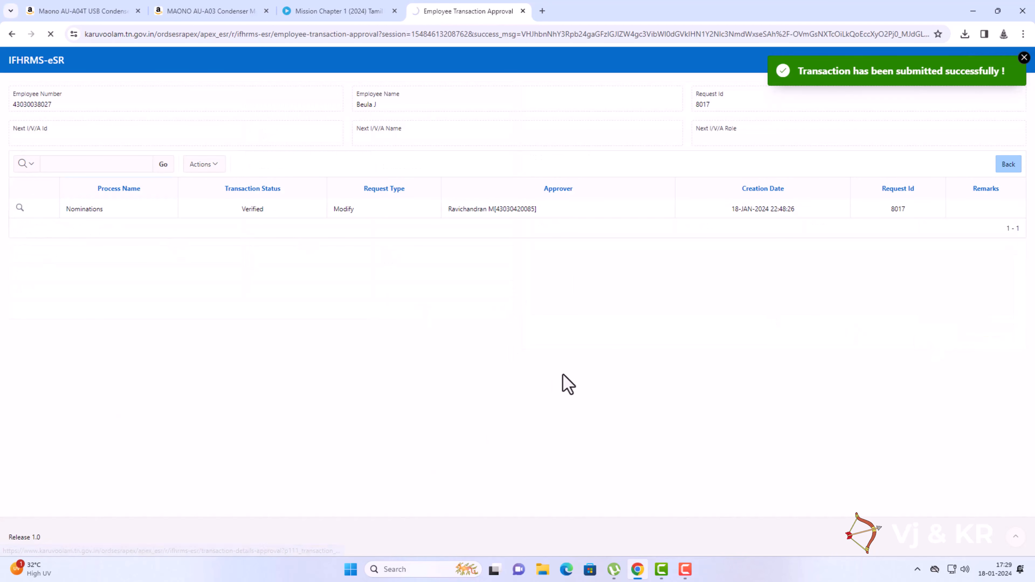
click(803, 309)
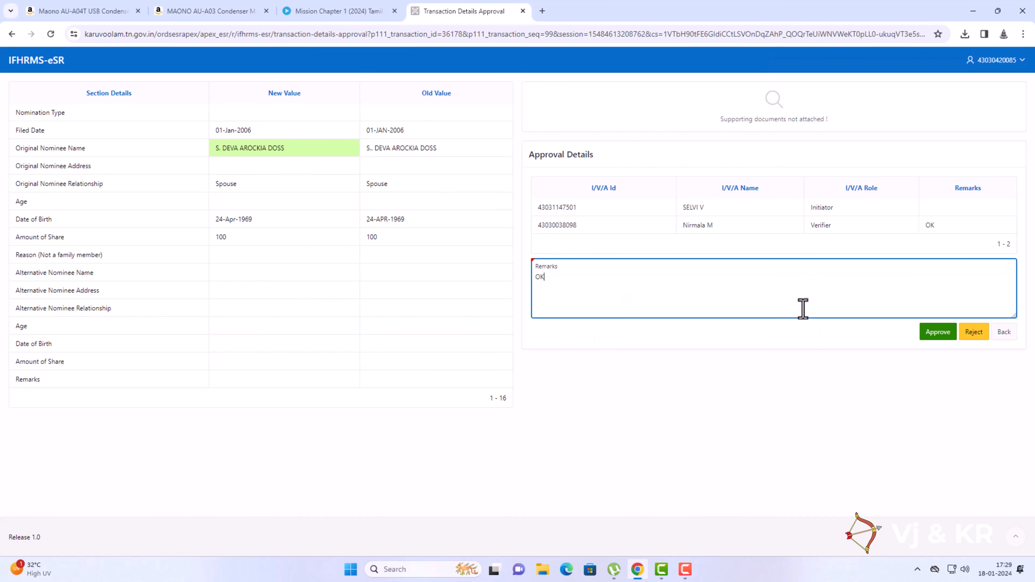
click(933, 333)
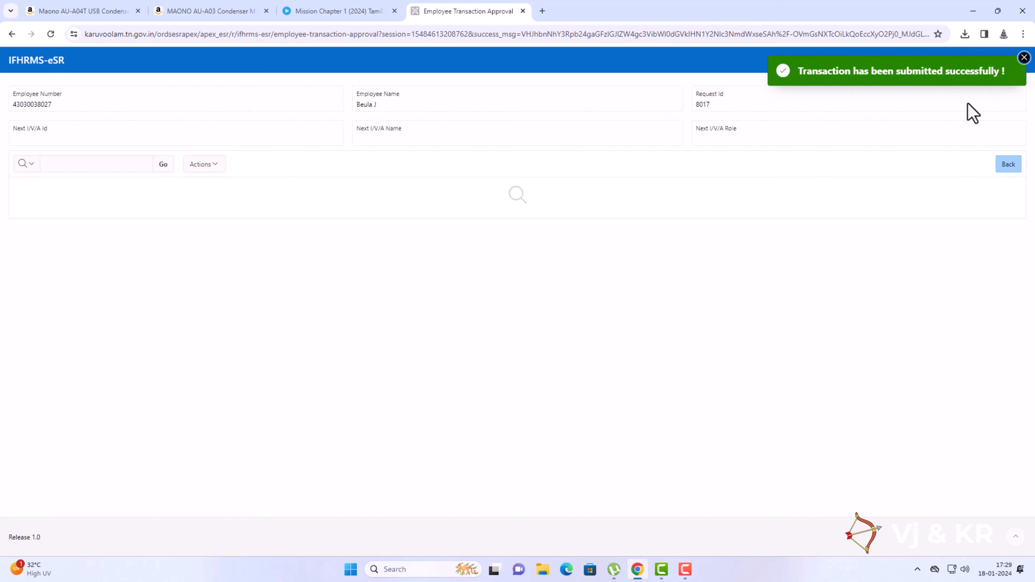
Sign out, sign back in as the initiator, and open the employee's eSR record for editing.
click(1011, 62)
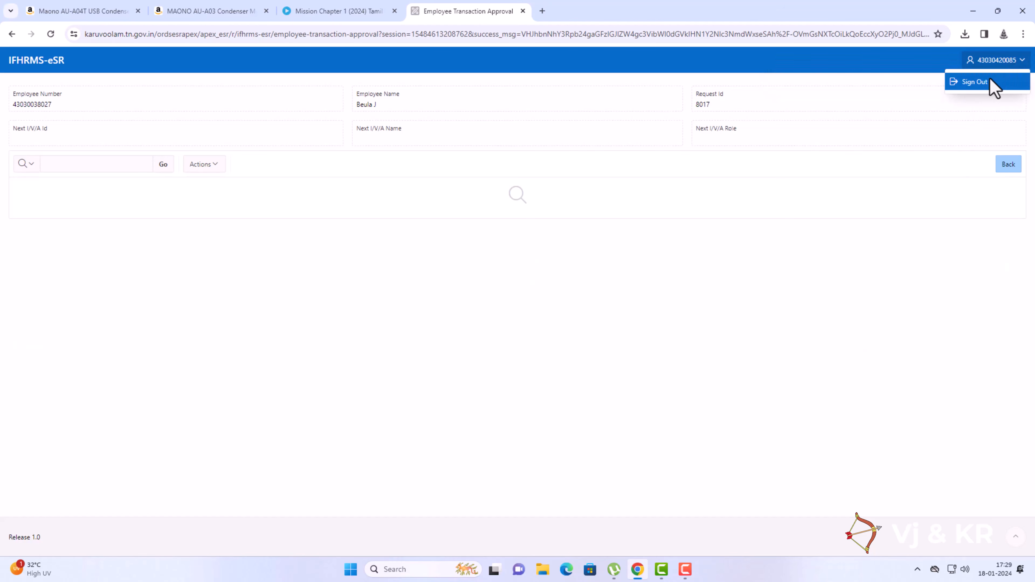
click(976, 91)
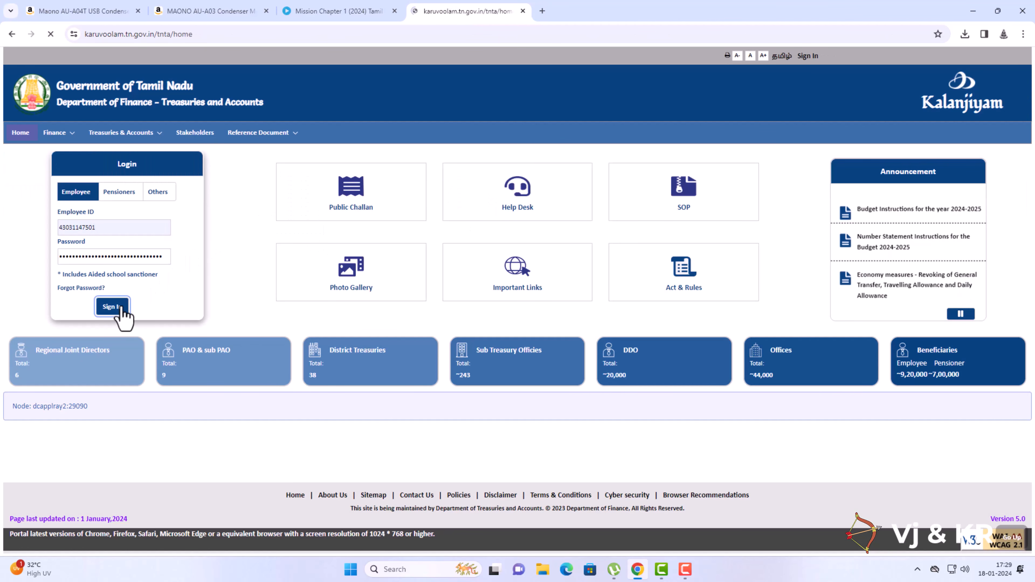
click(112, 307)
click(647, 229)
click(695, 222)
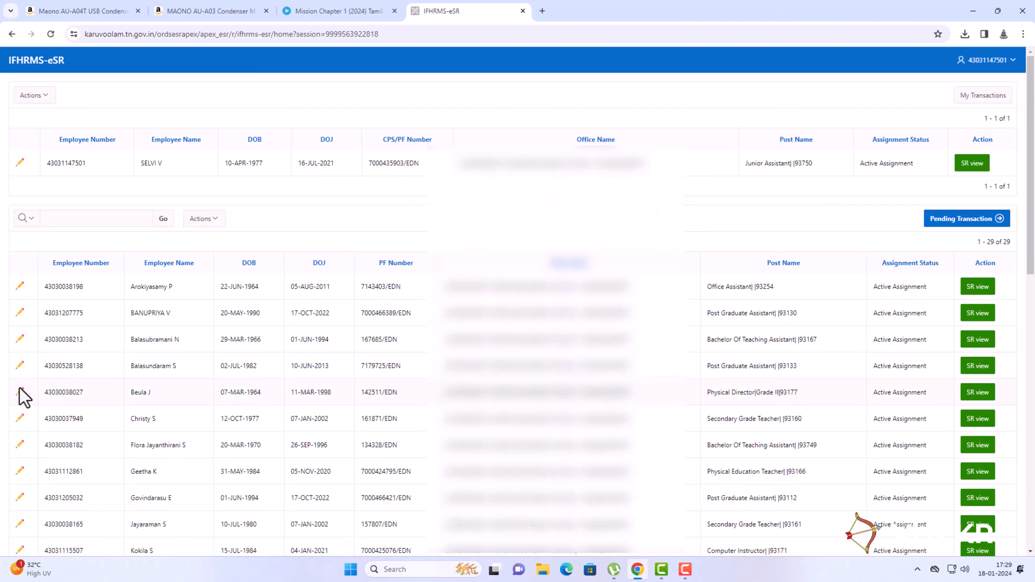
click(22, 392)
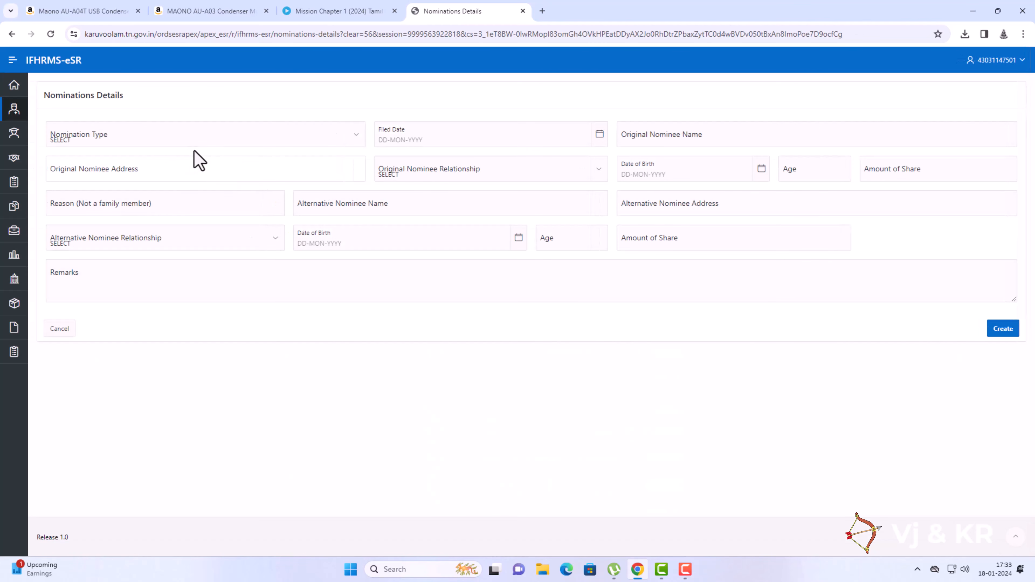
Choose nomination type FBF and set the filed date to 27-Mar-2017.
click(195, 141)
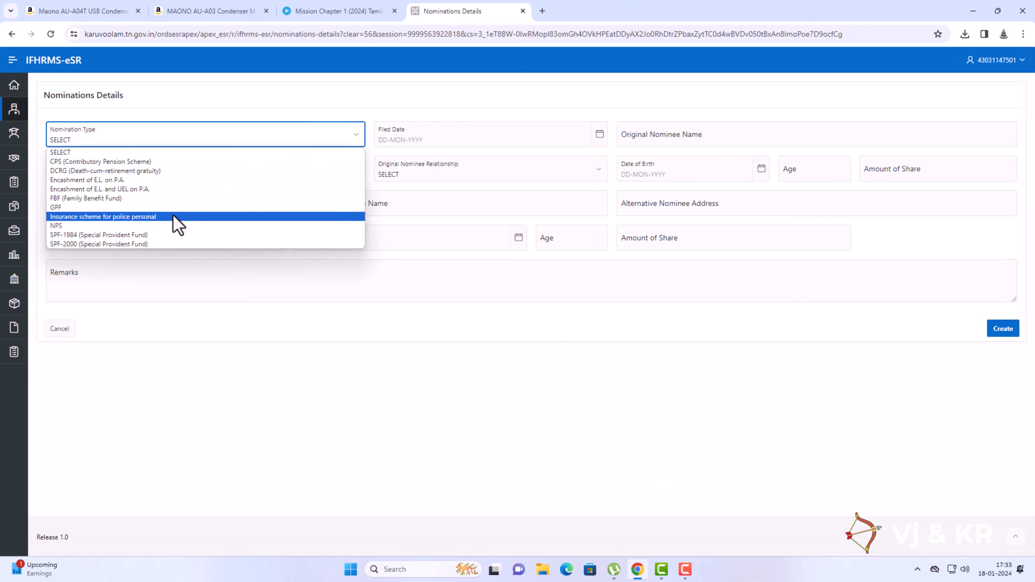
click(144, 200)
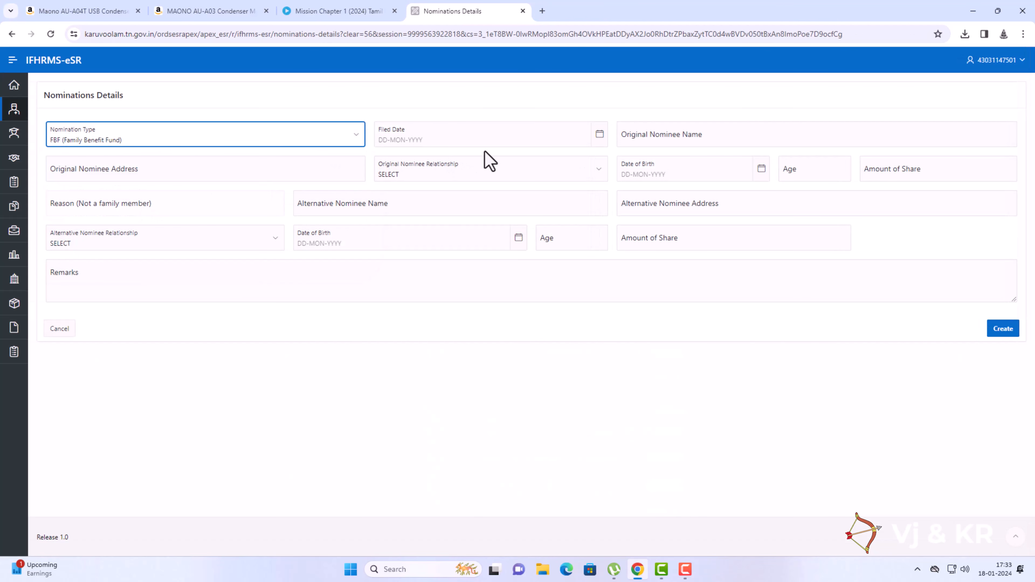
click(441, 141)
text(27-03-2017)
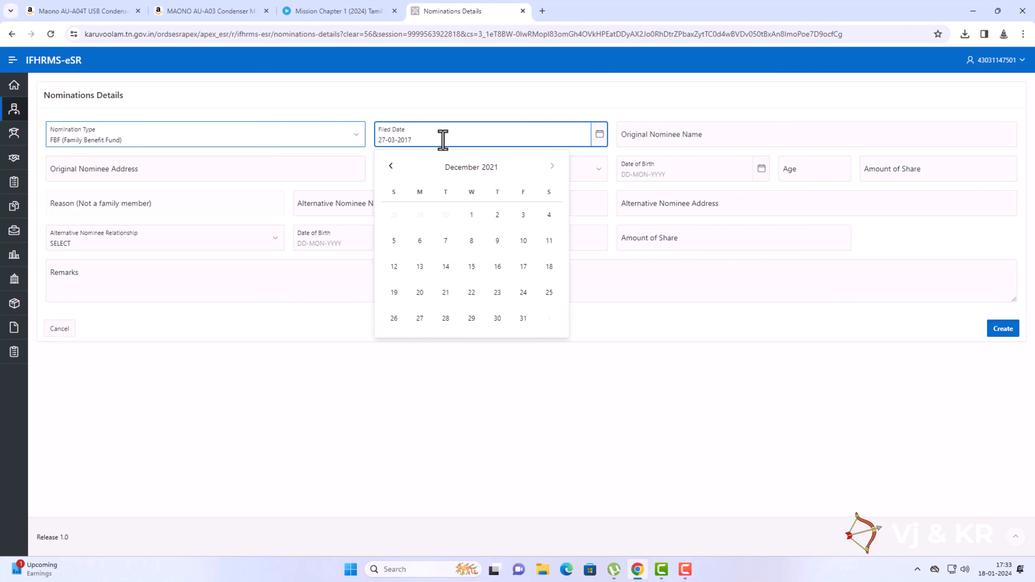
click(322, 281)
click(647, 139)
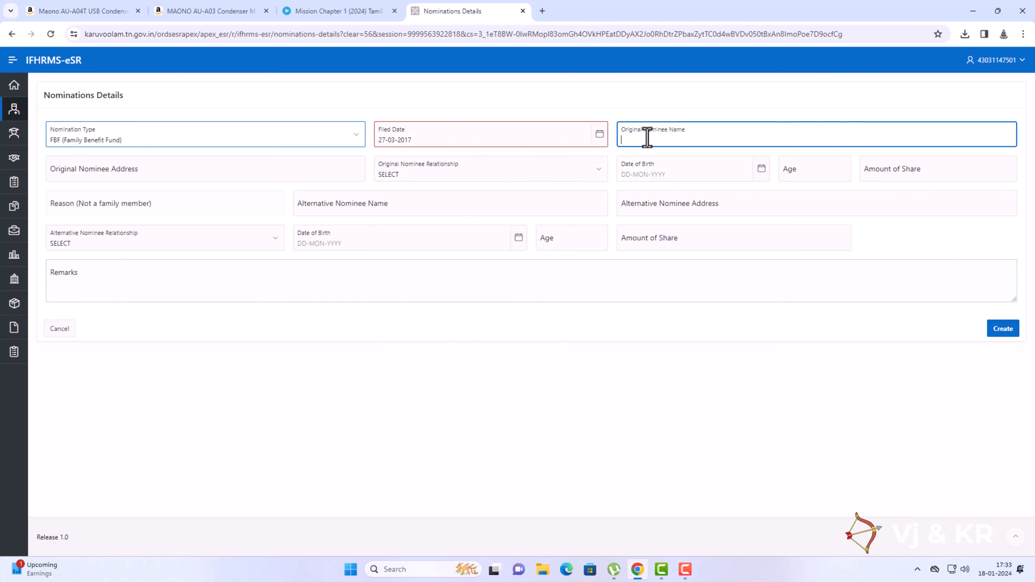
click(462, 143)
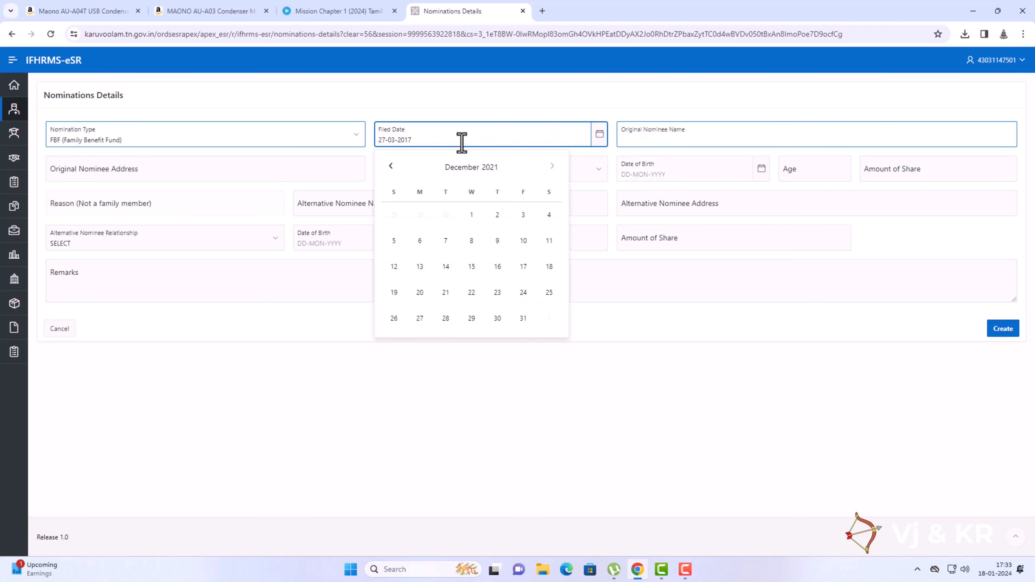
click(599, 137)
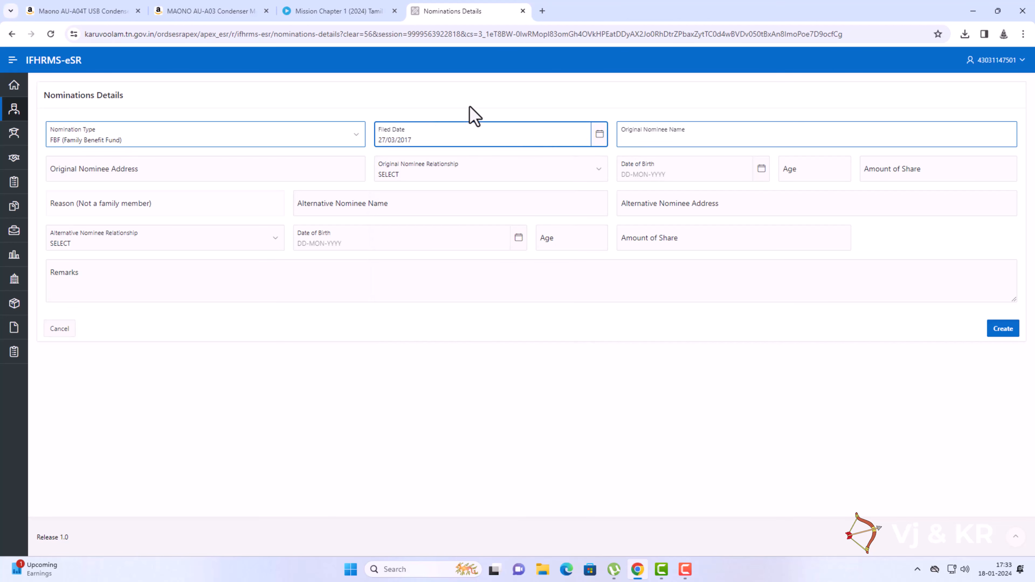
click(711, 139)
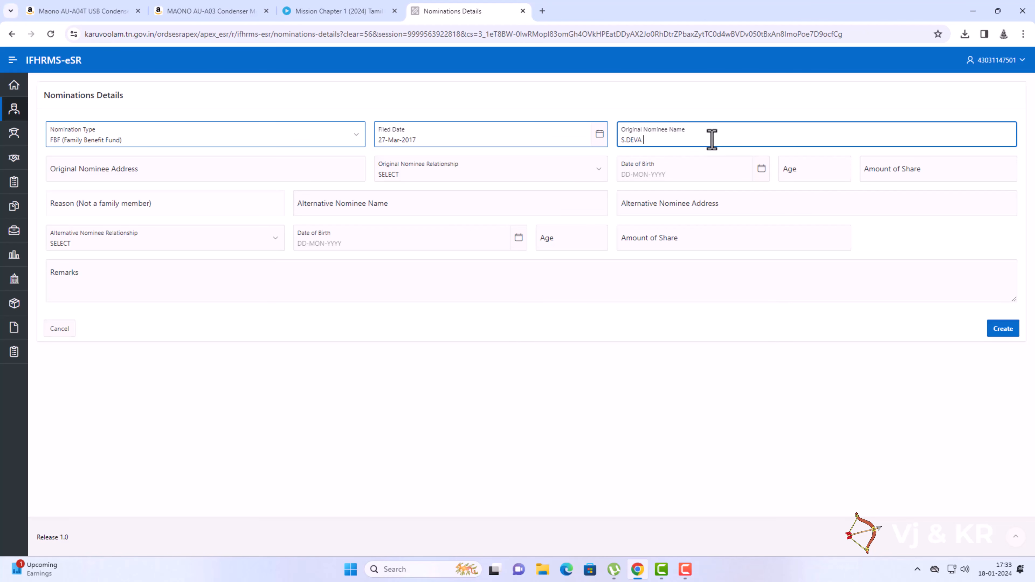
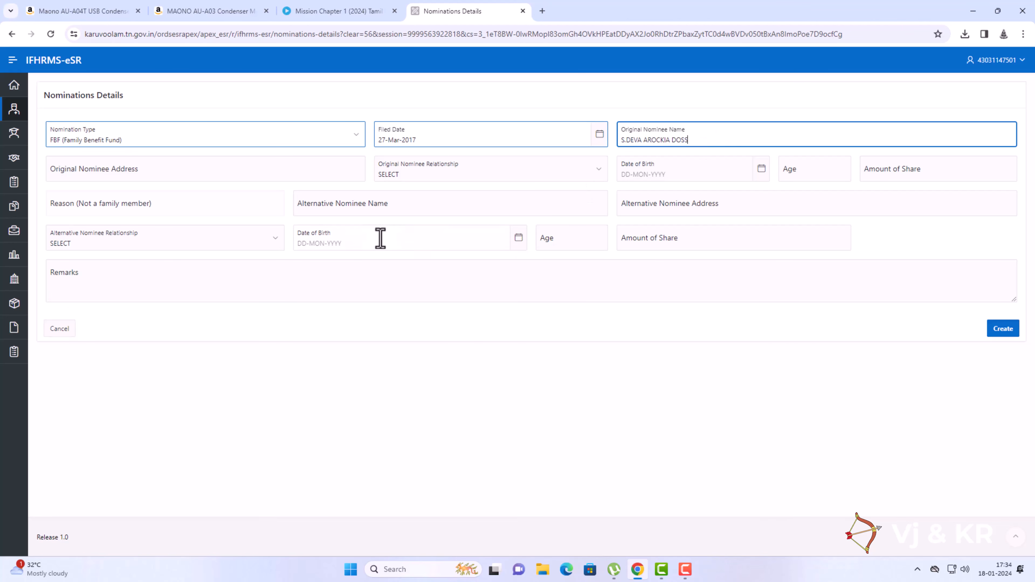
click(428, 170)
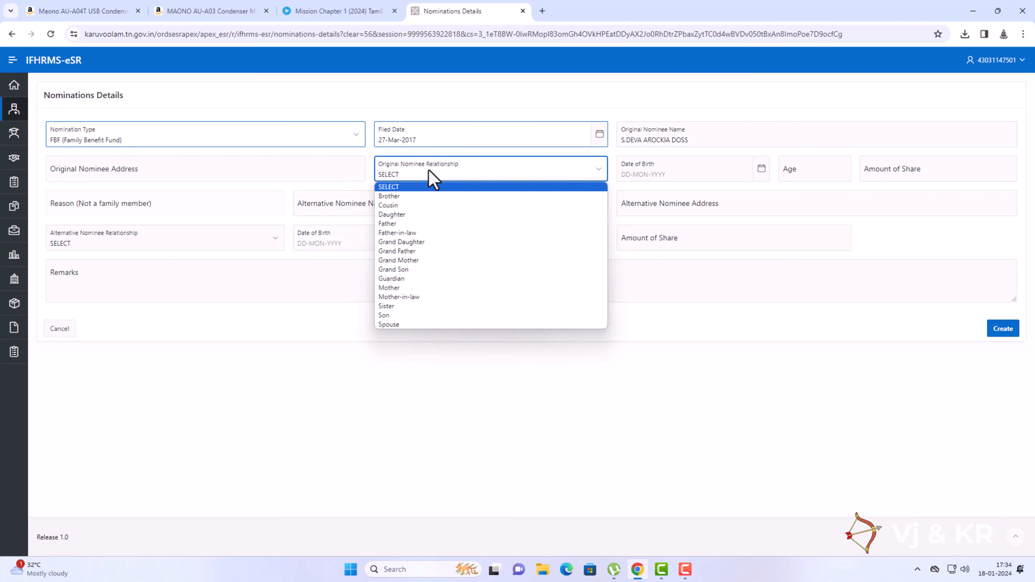
click(396, 325)
click(632, 174)
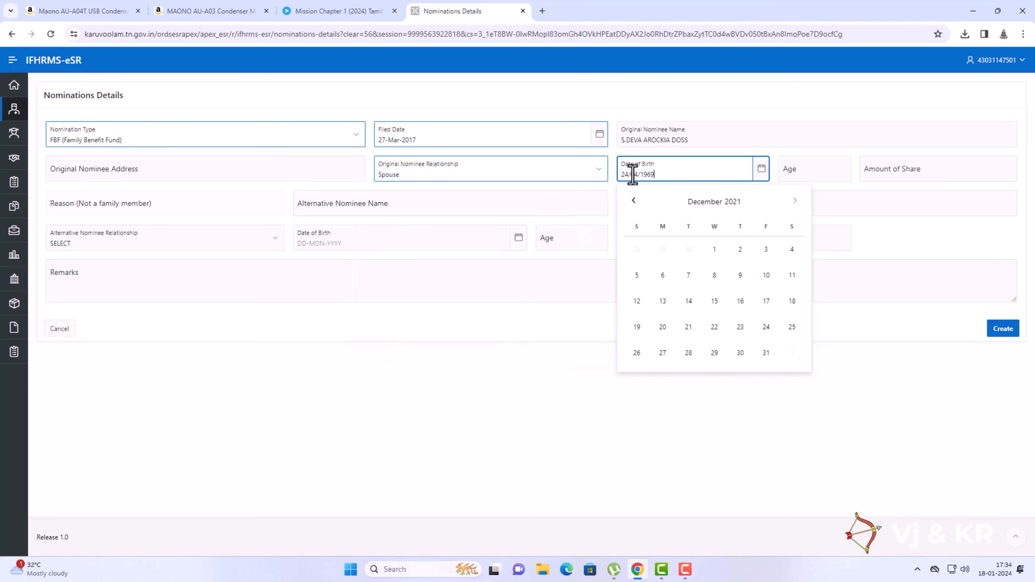
click(559, 341)
click(802, 170)
text(55)
click(899, 178)
text(100)
click(901, 329)
Submit the new FBF nomination and return to the eSR home page.
click(1005, 329)
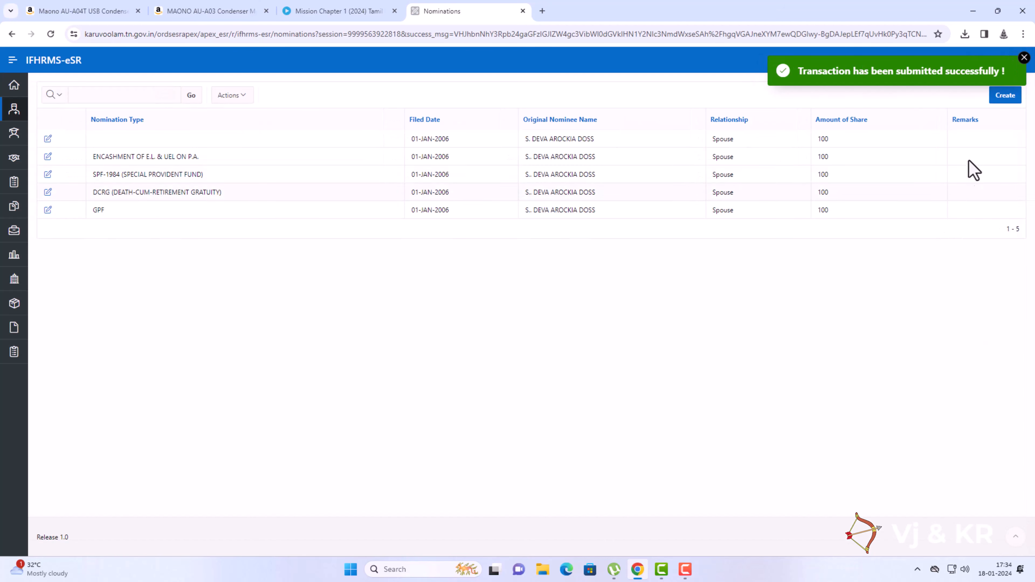
click(1024, 58)
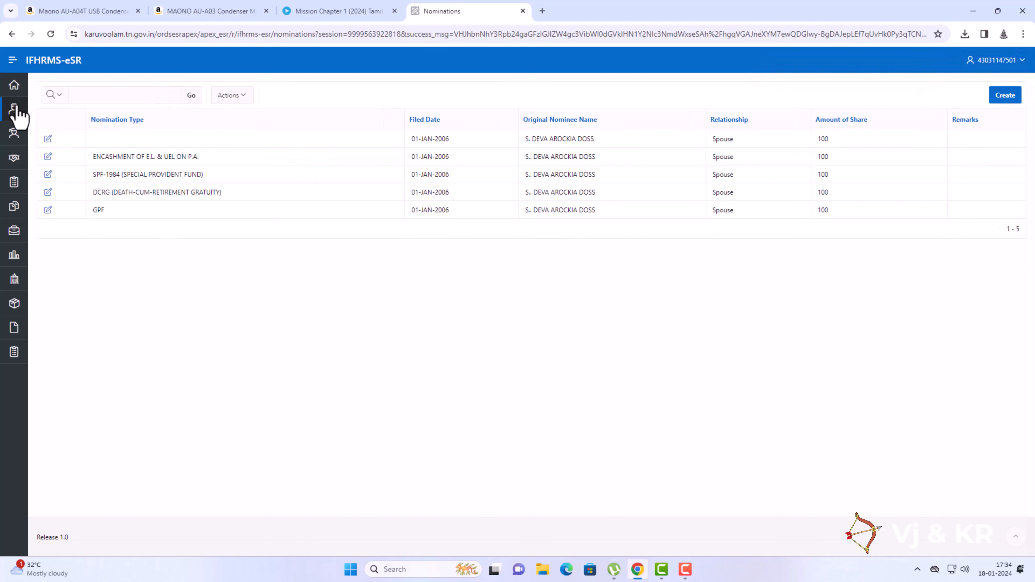
click(14, 109)
click(41, 199)
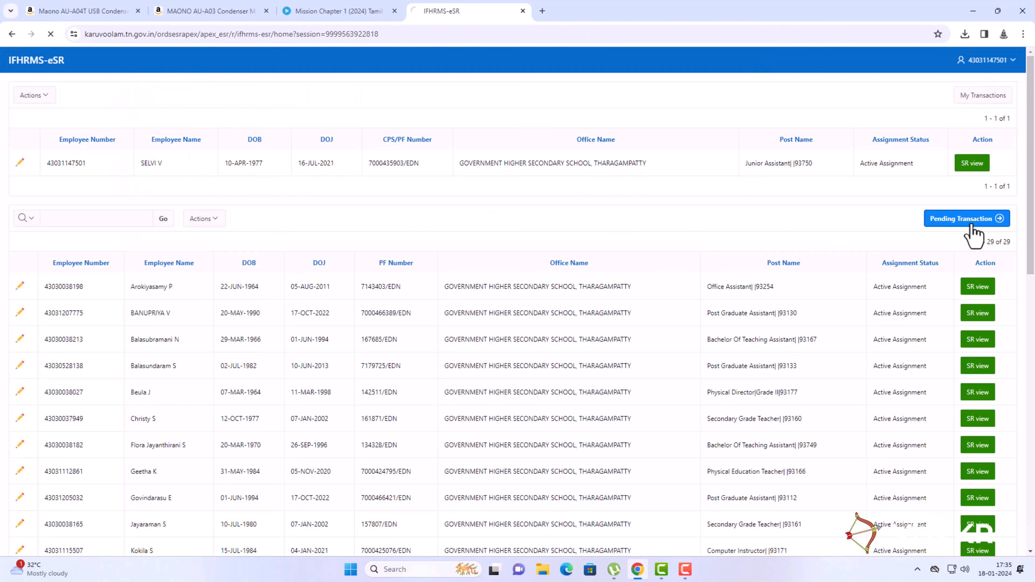
Forward the employee's six pending nomination changes to Common Approval Group - SR - 3563.
click(973, 222)
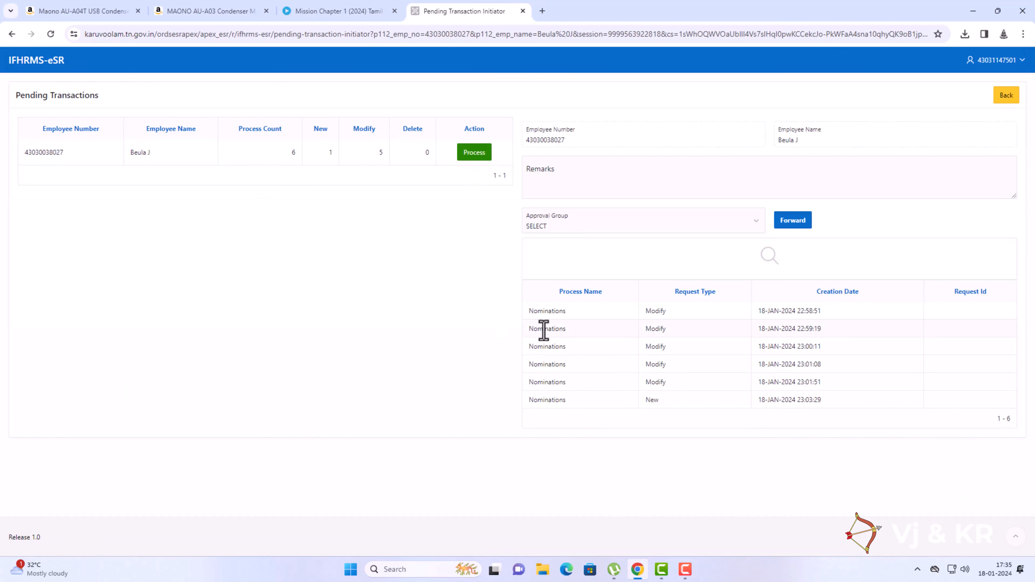
click(606, 230)
click(595, 248)
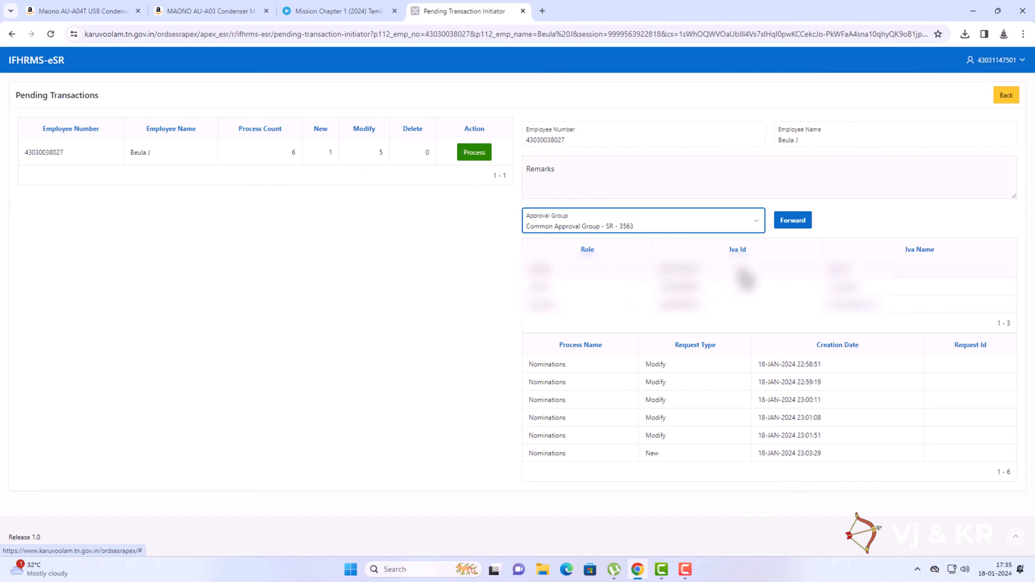
click(788, 237)
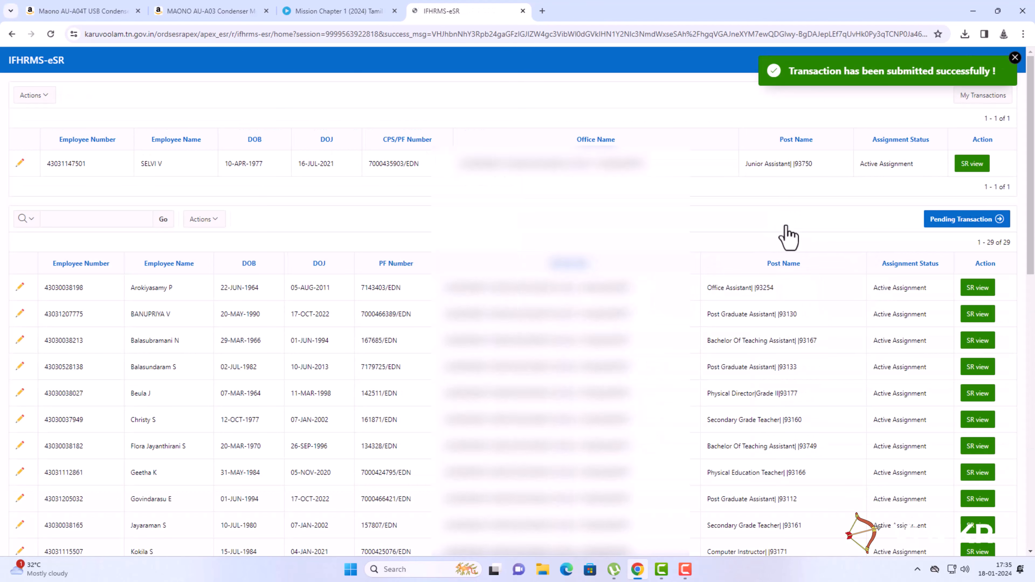
Sign out of eSR and fill in the saved verifier login on Kalanjiyam.
click(1015, 58)
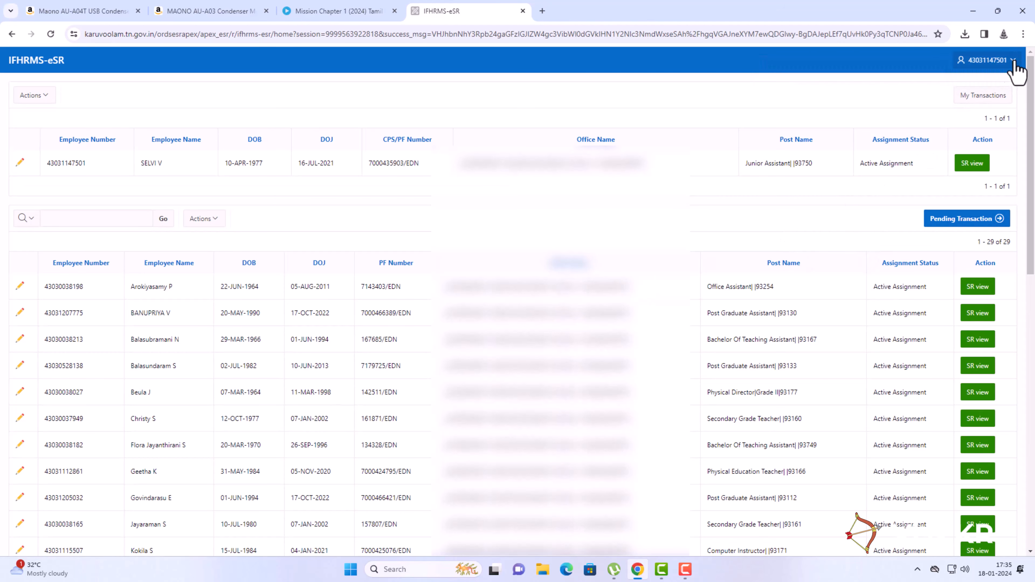
click(1003, 65)
click(972, 95)
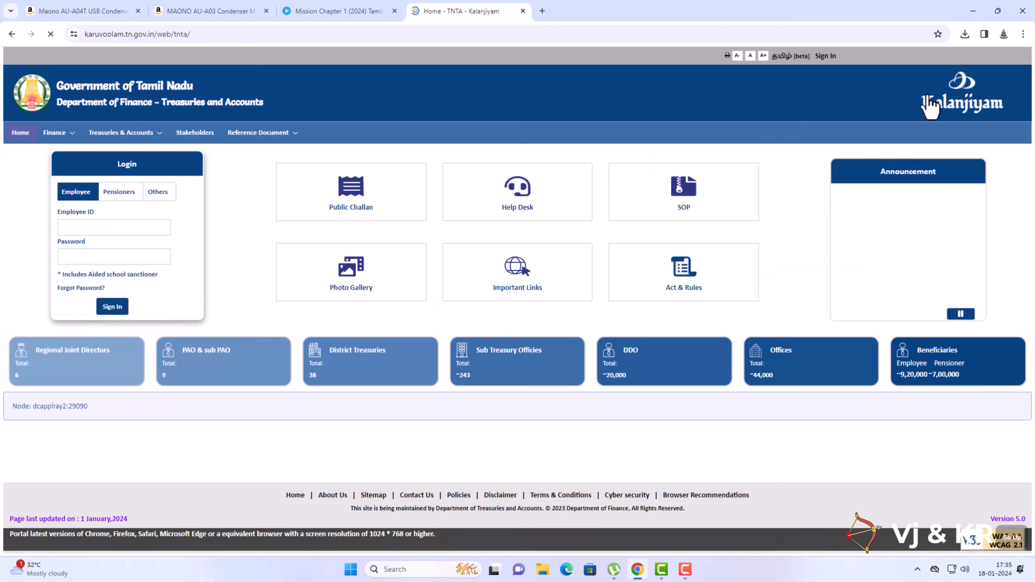
click(114, 227)
click(126, 257)
Sign in as the verifier, launch eSR and open the employee's pending request.
click(120, 309)
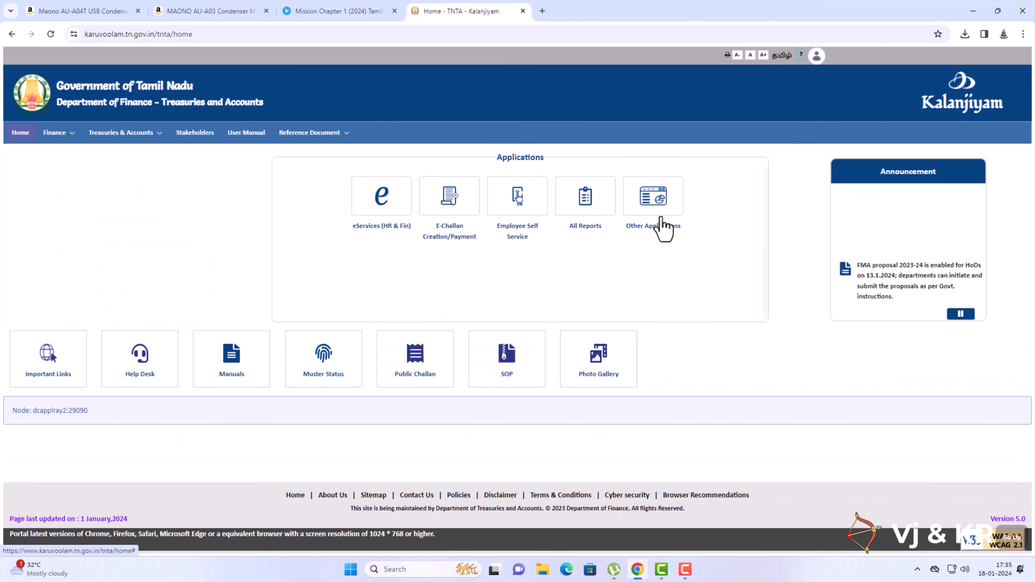
click(664, 227)
click(685, 228)
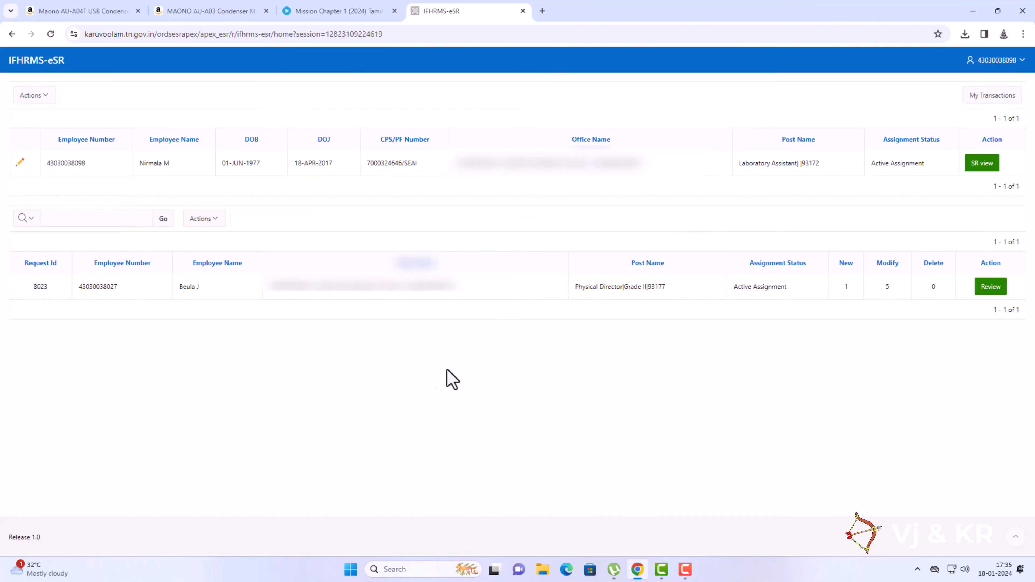
click(997, 288)
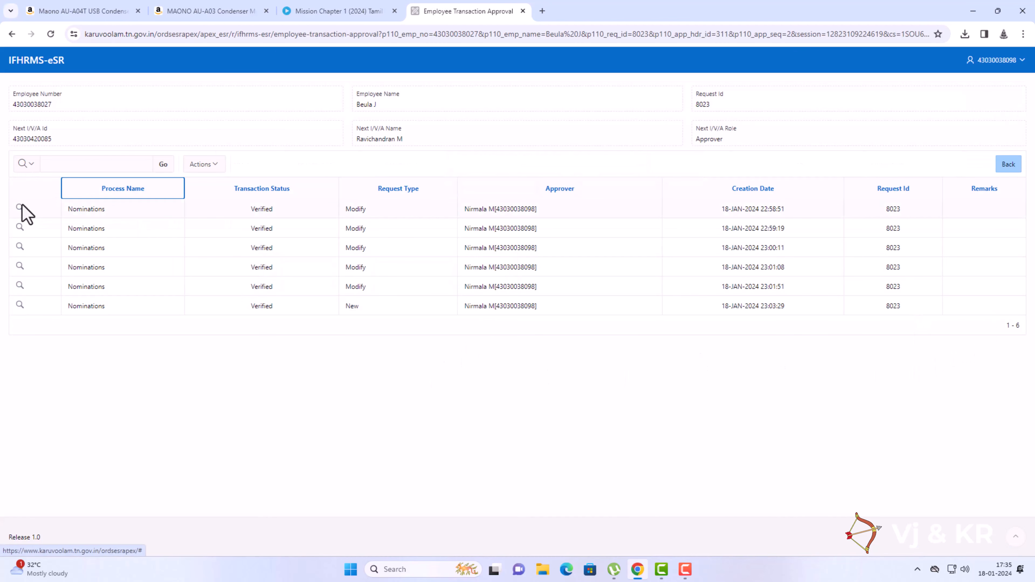
Forward the FBF nomination change to the approver with the remark K.
click(20, 208)
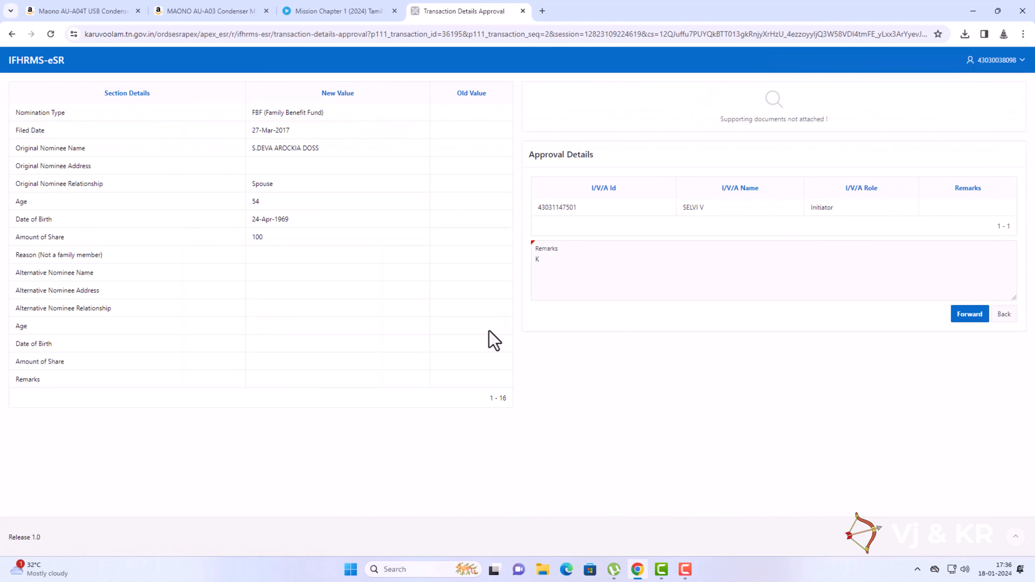
click(557, 266)
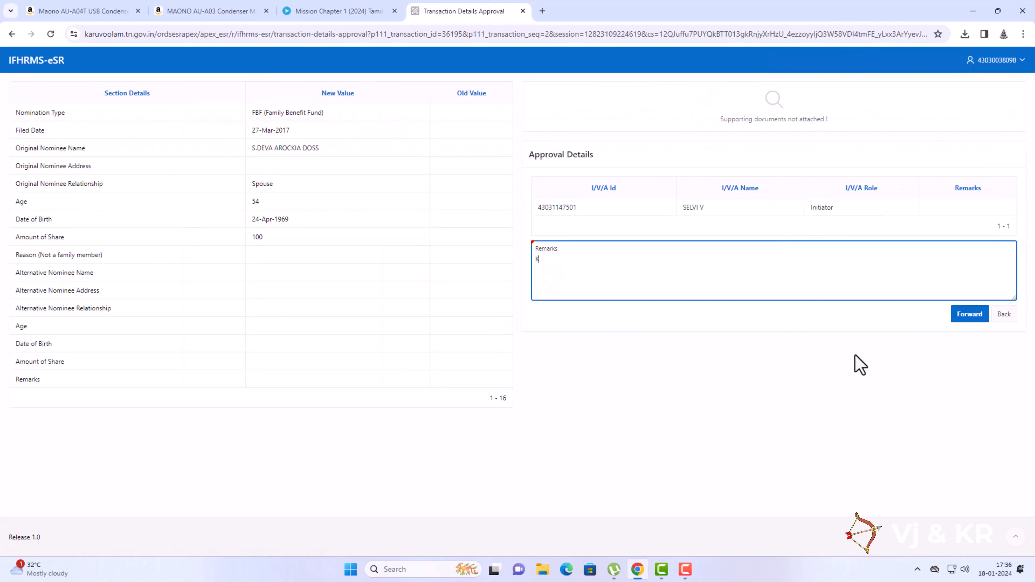
click(962, 315)
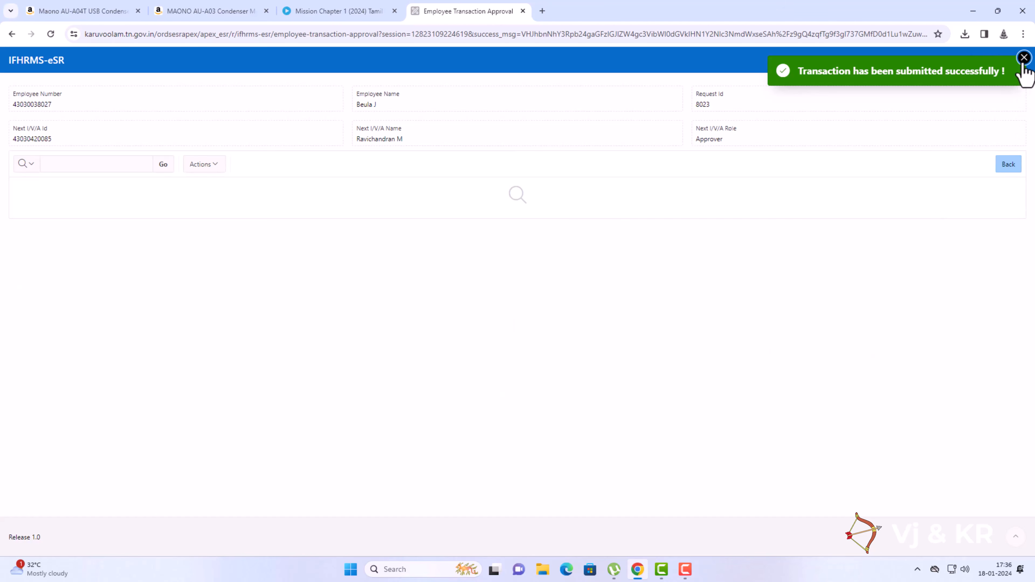
click(1025, 58)
Sign out of eSR and sign back in to Kalanjiyam with the saved login.
click(989, 61)
click(966, 83)
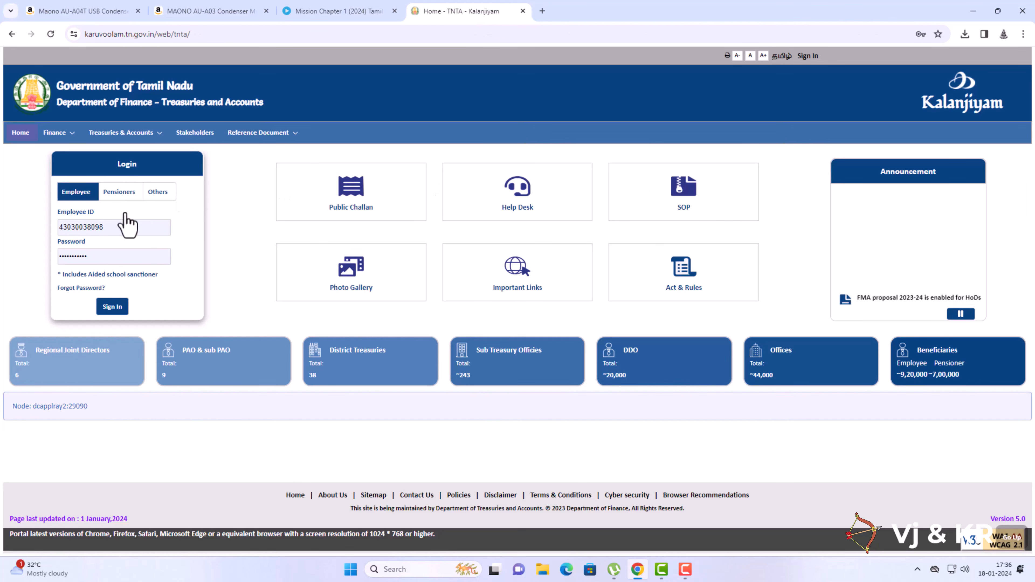
click(112, 306)
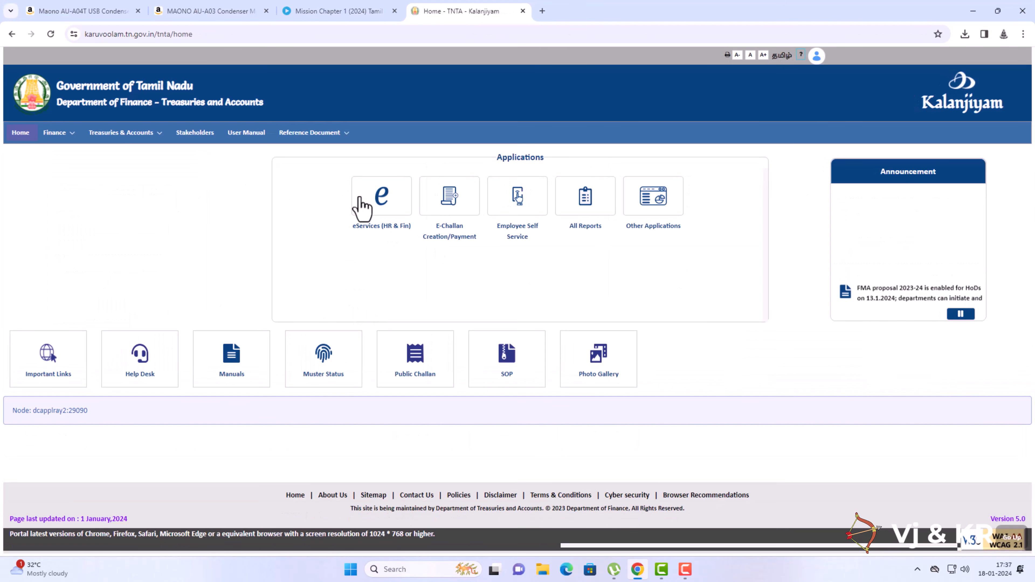
Open the first pending nomination change in eSR and enter the remark OK.
click(660, 224)
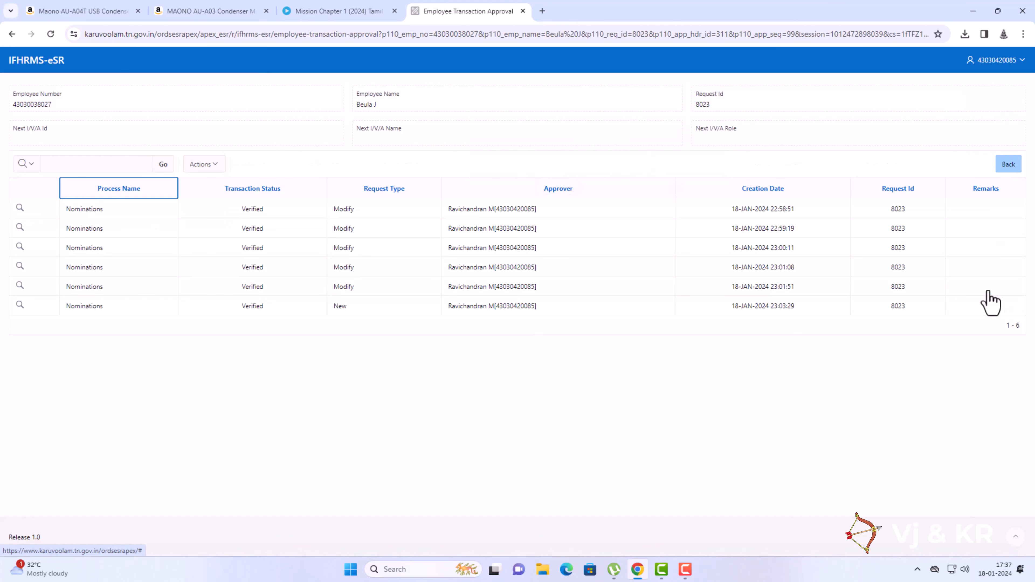
click(20, 209)
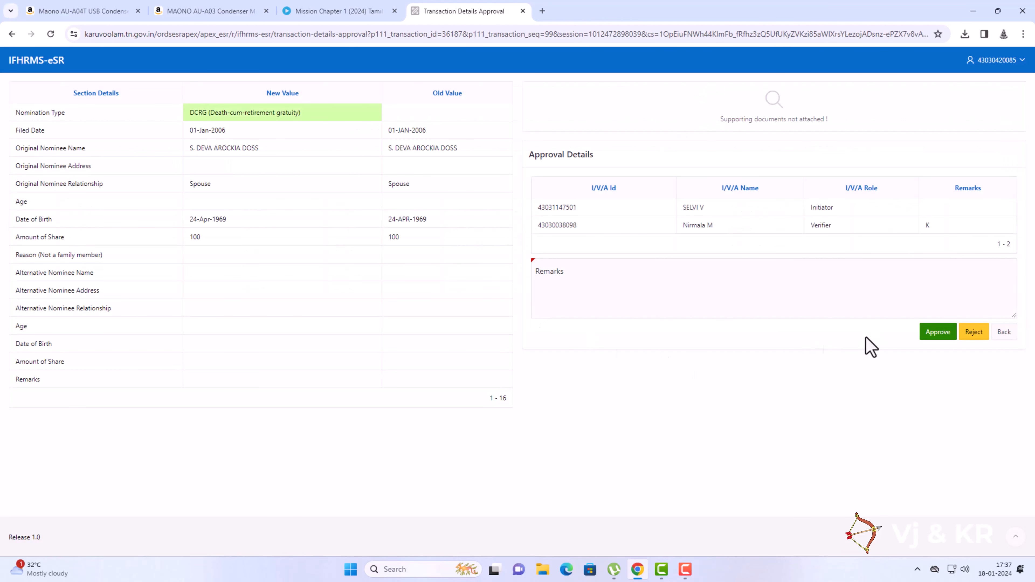
click(546, 270)
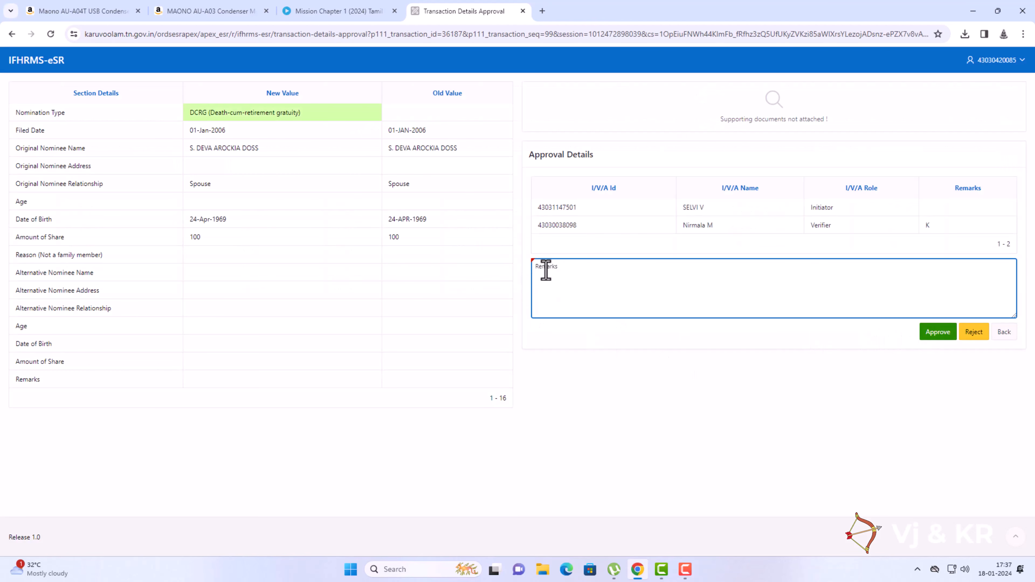
text(OK)
click(650, 393)
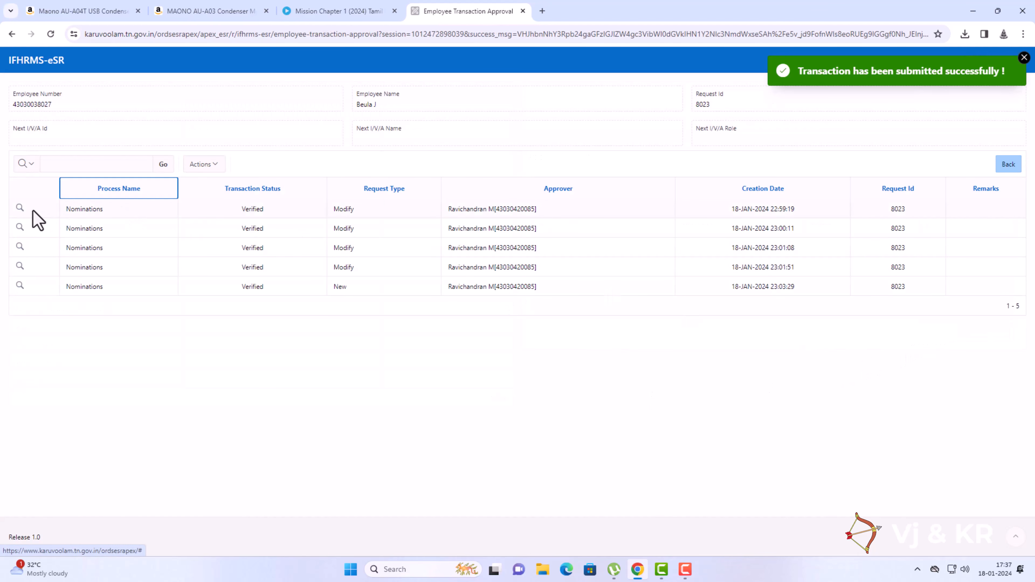
Approve the remaining nomination changes, then sign out of the approver account.
click(20, 207)
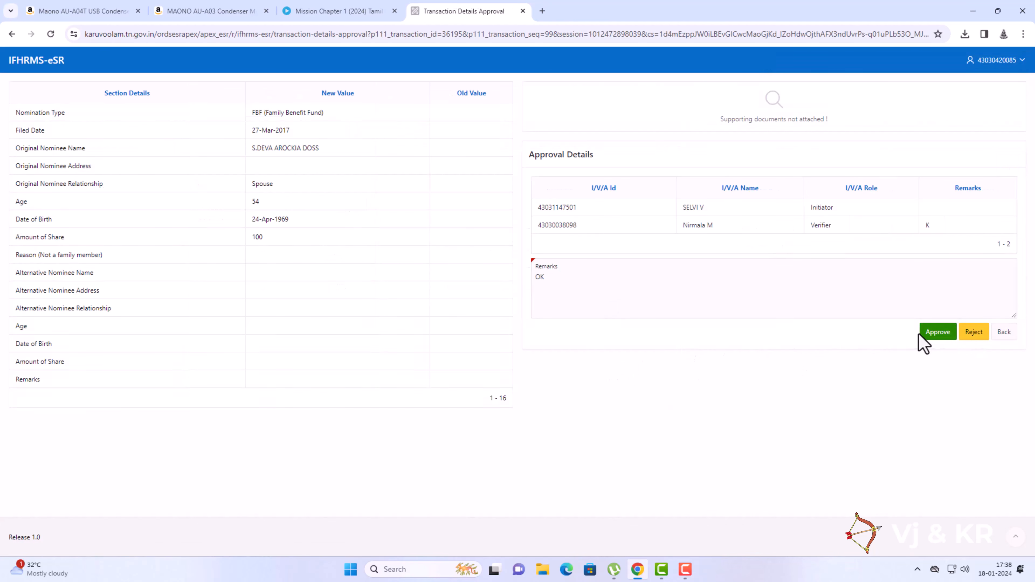
click(921, 335)
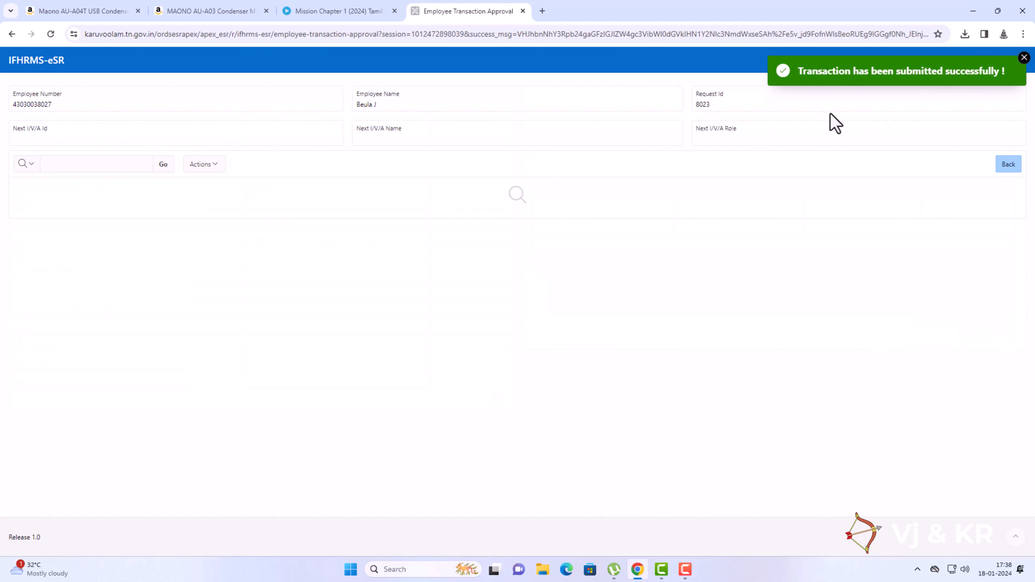
click(1020, 69)
click(1015, 60)
click(972, 82)
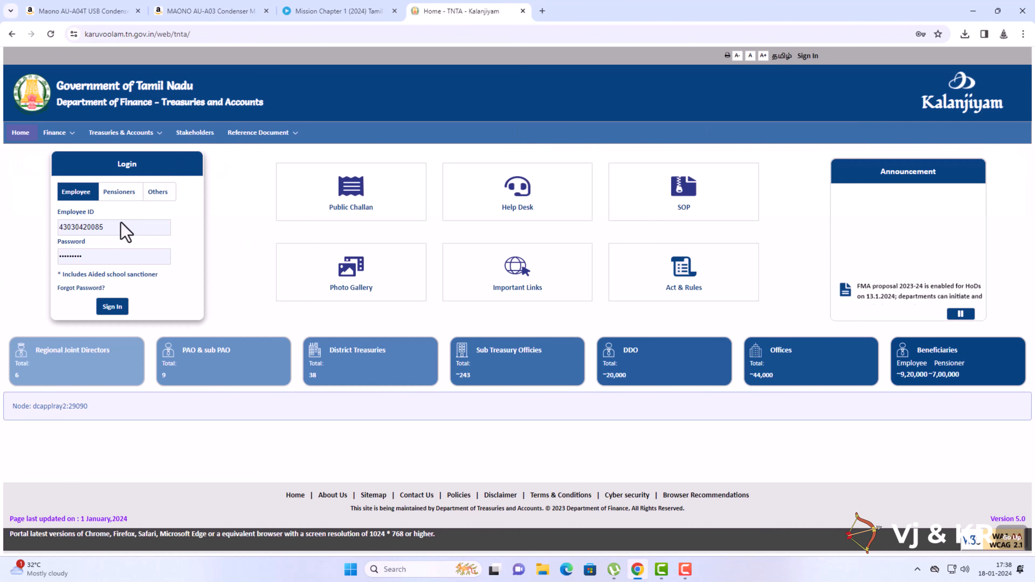
Sign in with the initiator's employee ID, launch eSR and open the employee's biodata record.
double_click(113, 227)
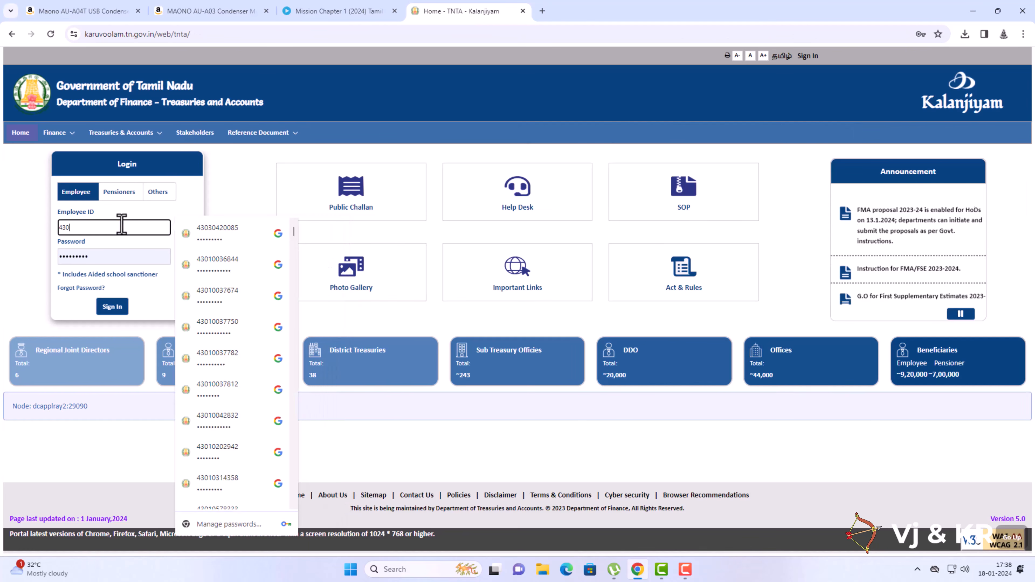
click(150, 258)
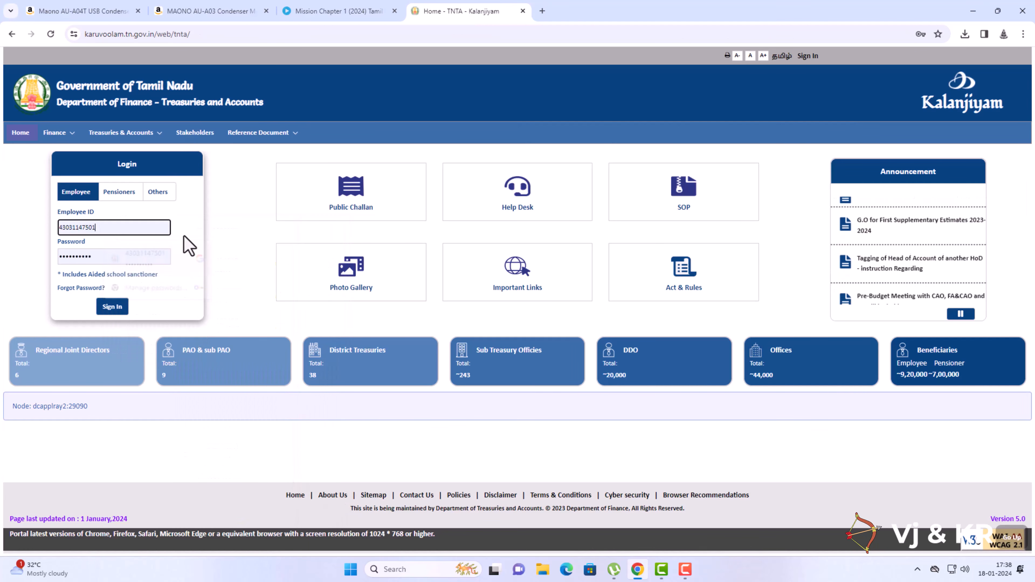
click(112, 306)
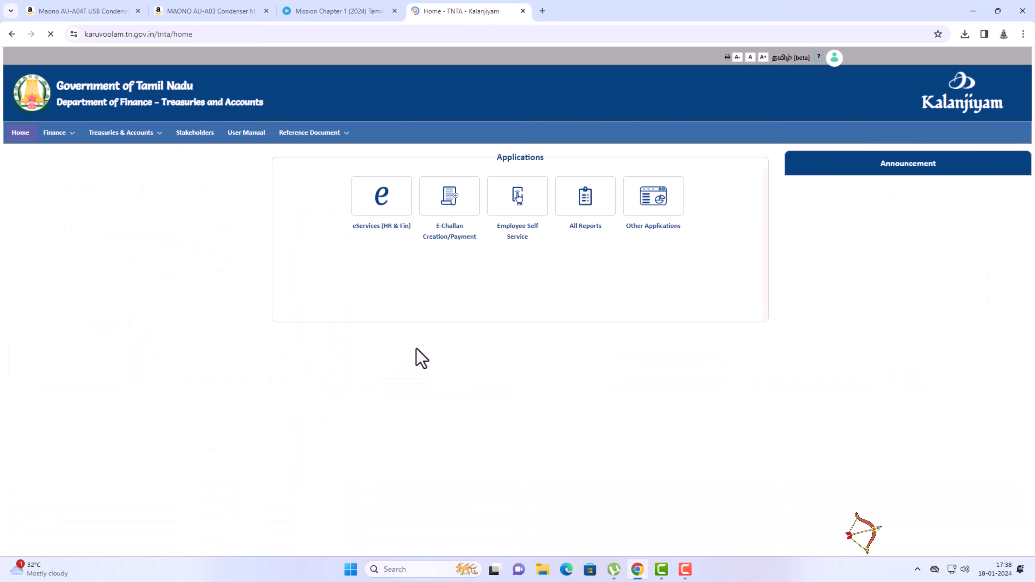
click(647, 222)
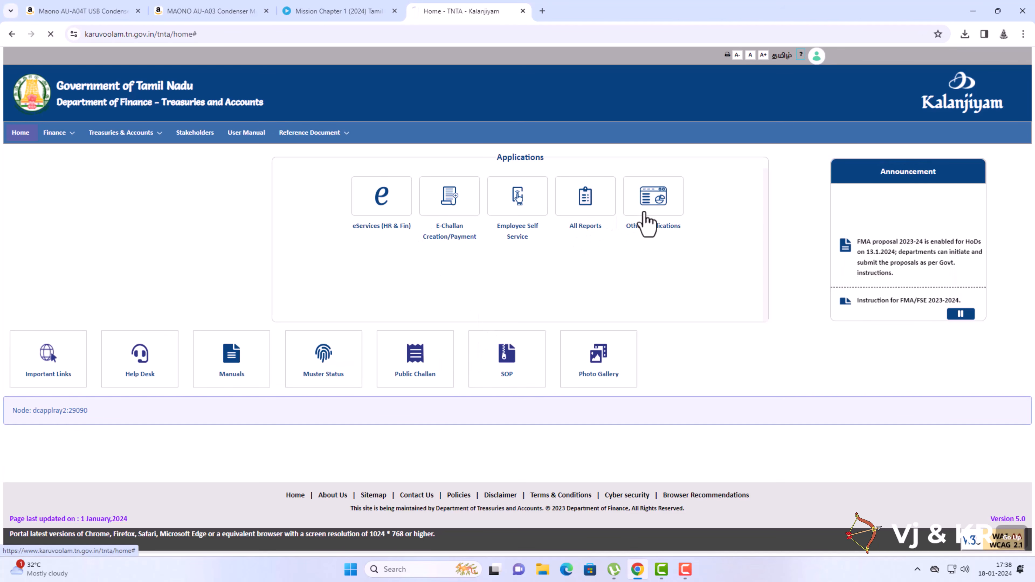
click(679, 228)
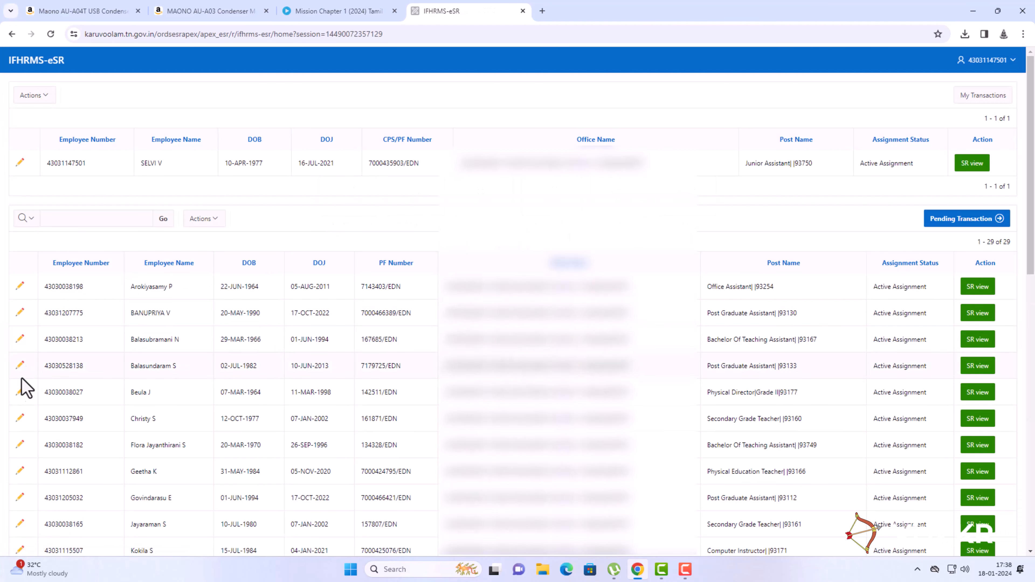
click(18, 392)
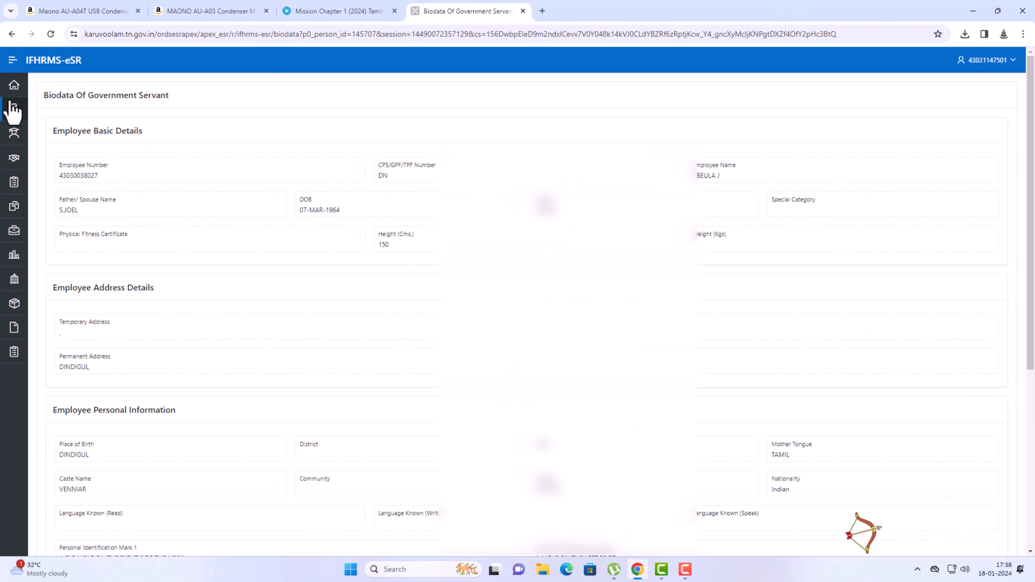
Delete the duplicate DCRG nomination from the employee's Personal & Family Details nominations.
click(12, 109)
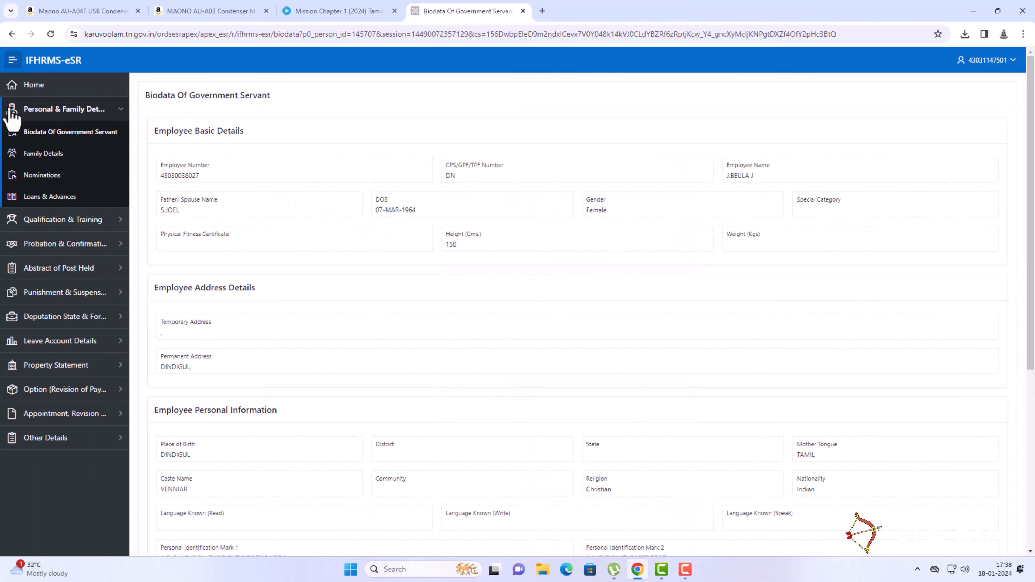
click(38, 180)
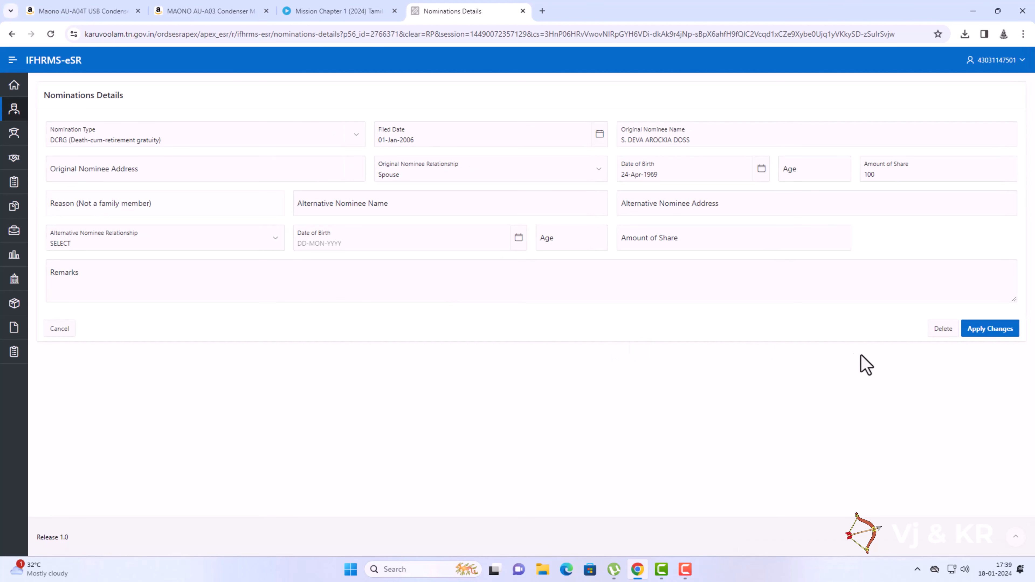
click(943, 330)
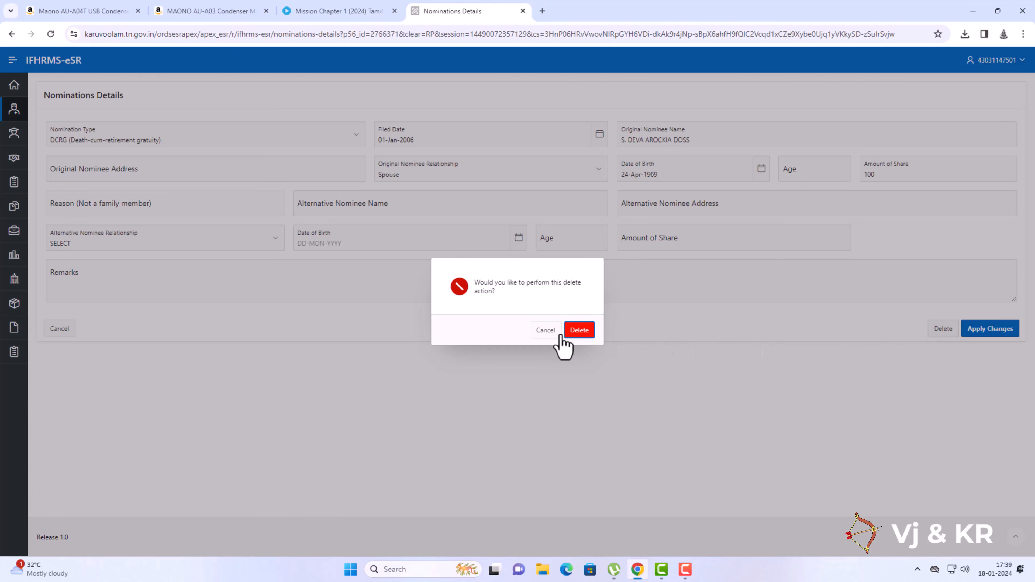
click(579, 331)
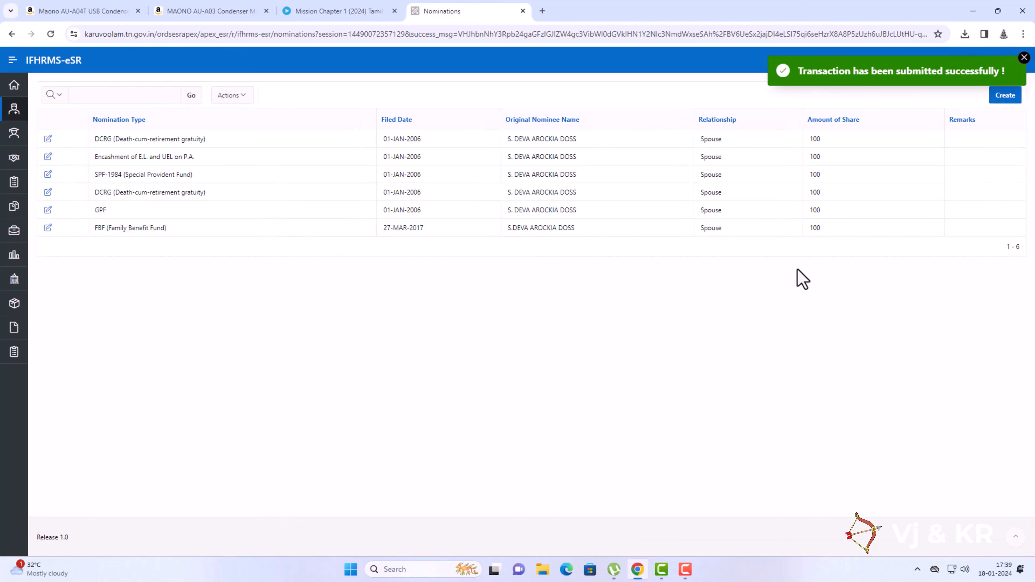
click(1025, 58)
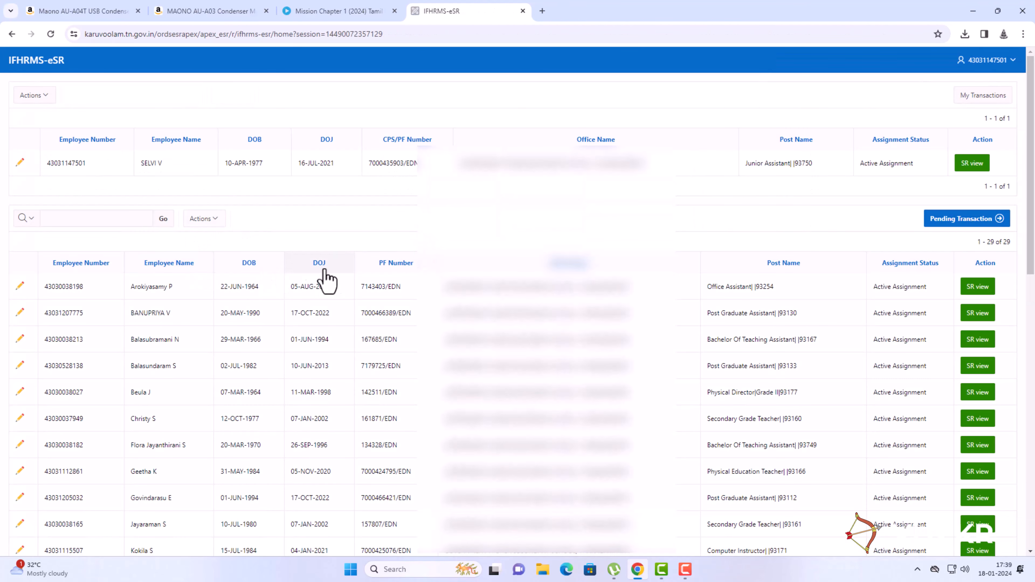
Forward the pending DCRG deletion request to Common Approval Group - SR - 3563.
click(934, 220)
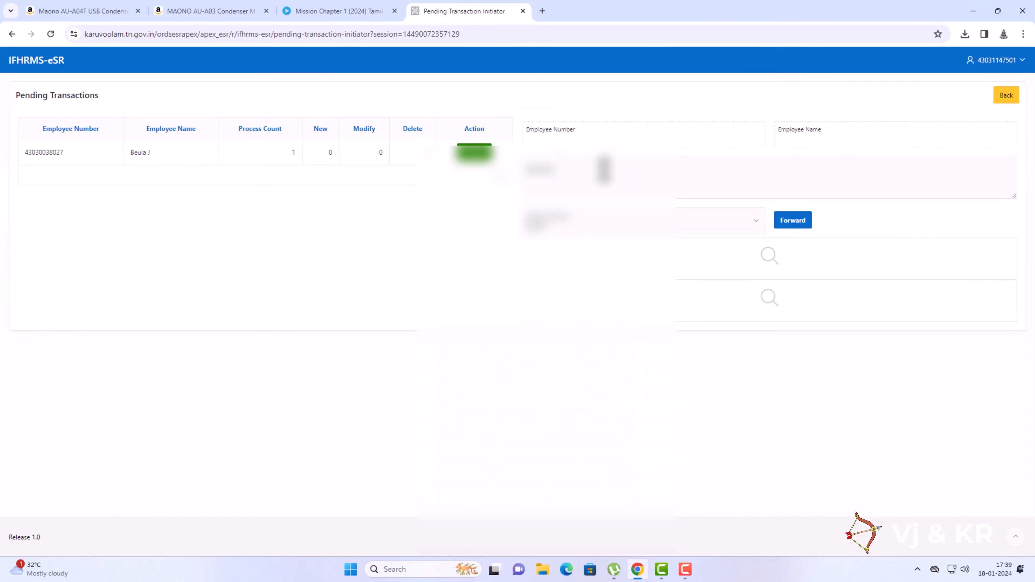
click(473, 155)
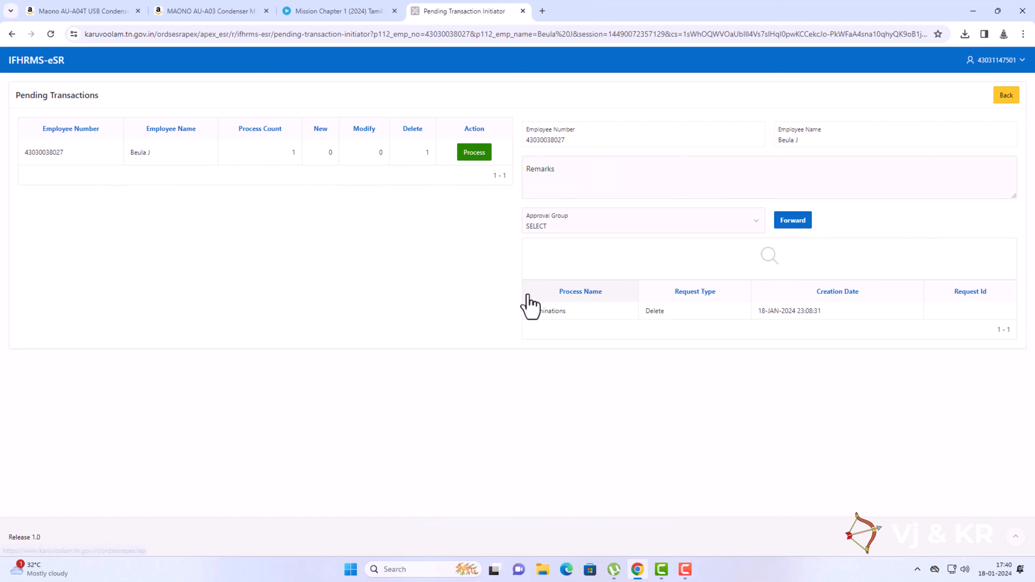
click(635, 227)
click(621, 235)
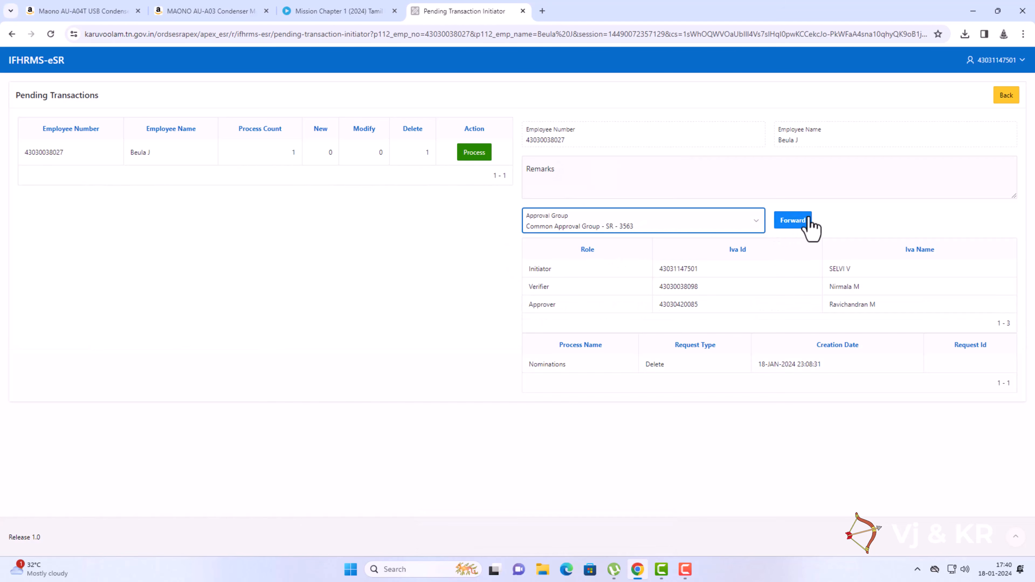
click(798, 224)
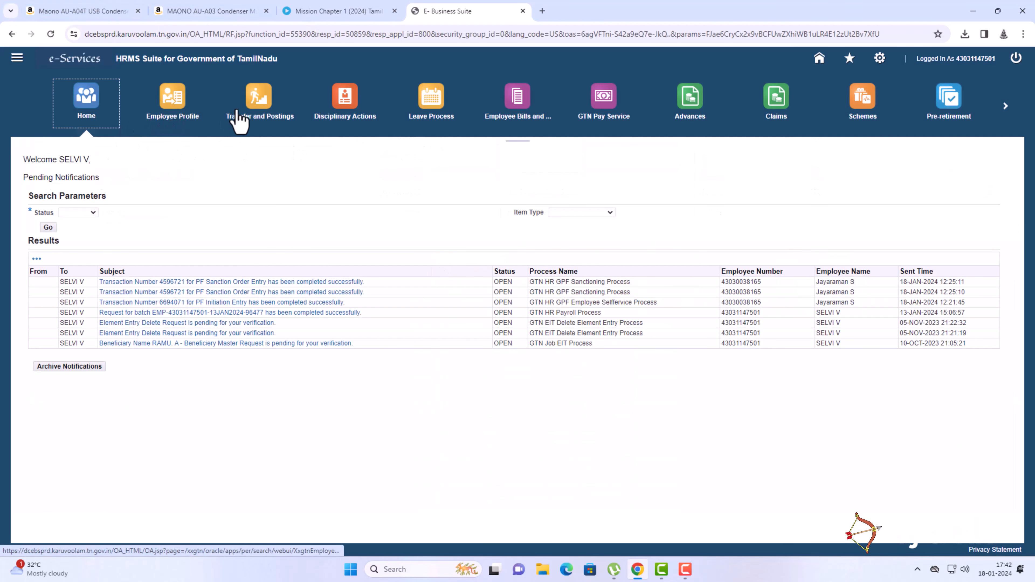
Open the employee's profile update effective 18-Jan-2024 and scroll to Family Details.
click(201, 120)
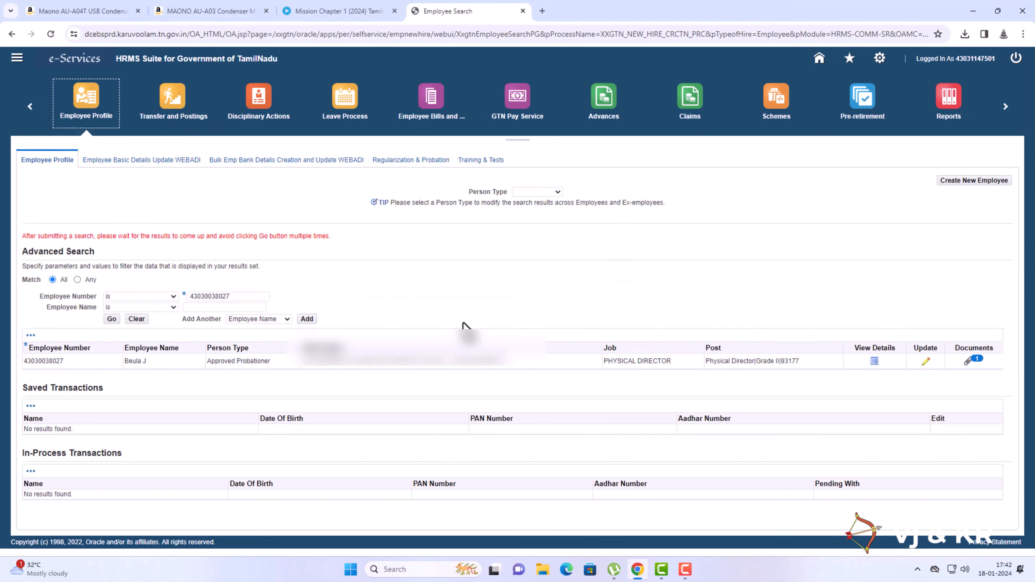
click(924, 364)
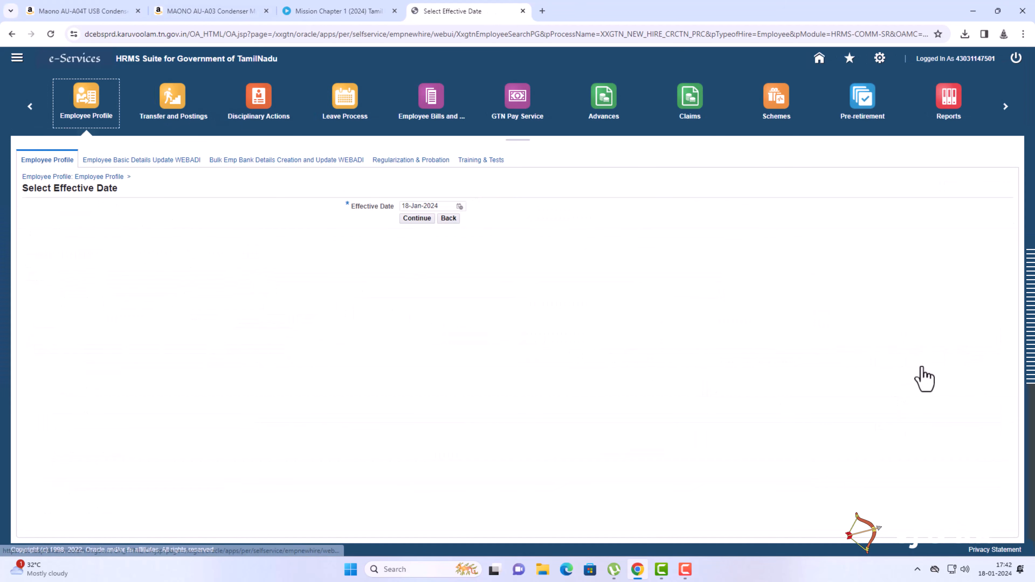
click(416, 219)
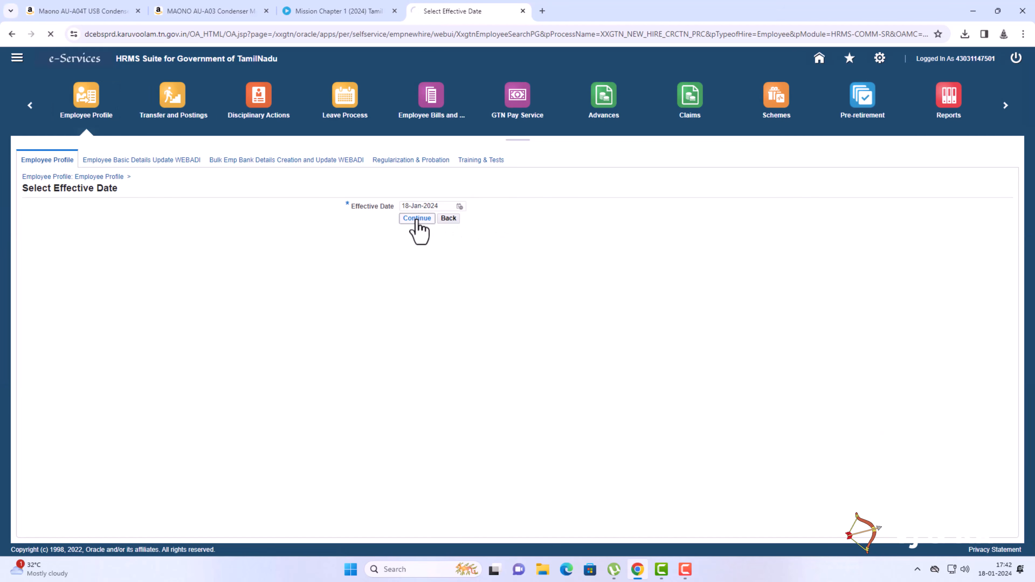
scroll(314, 342, down, 4)
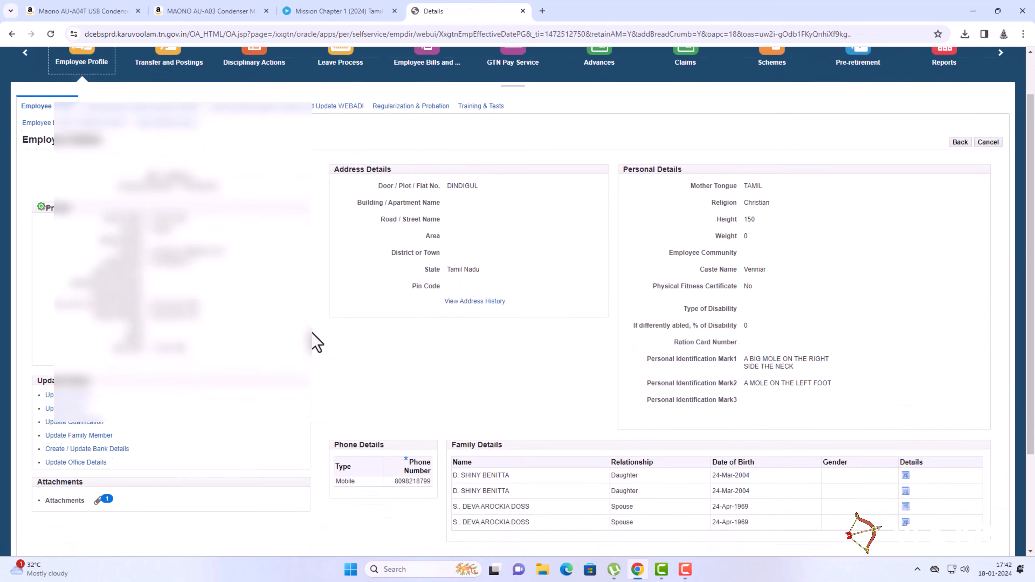